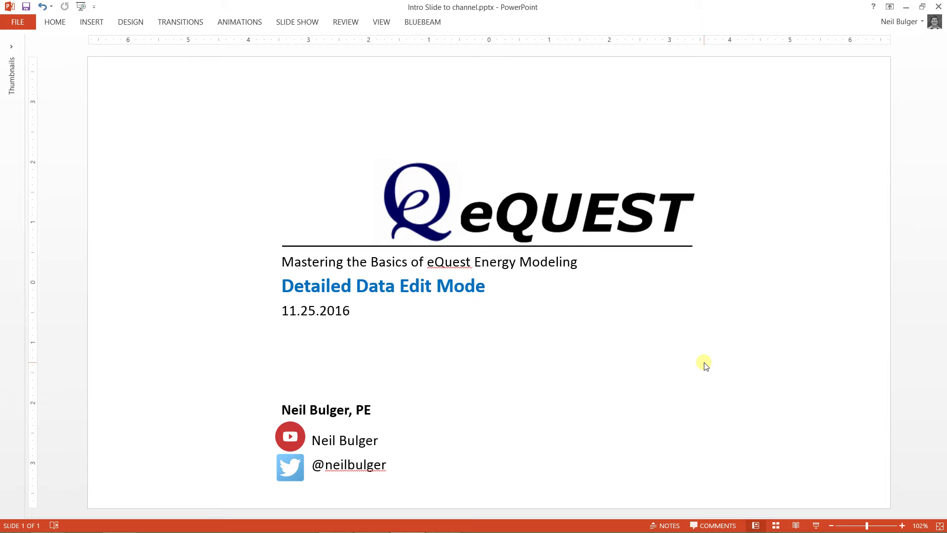
Step: Bring eQUEST to the front and switch to the Building Shell module
{"action": "key", "text": "alt+Tab"}
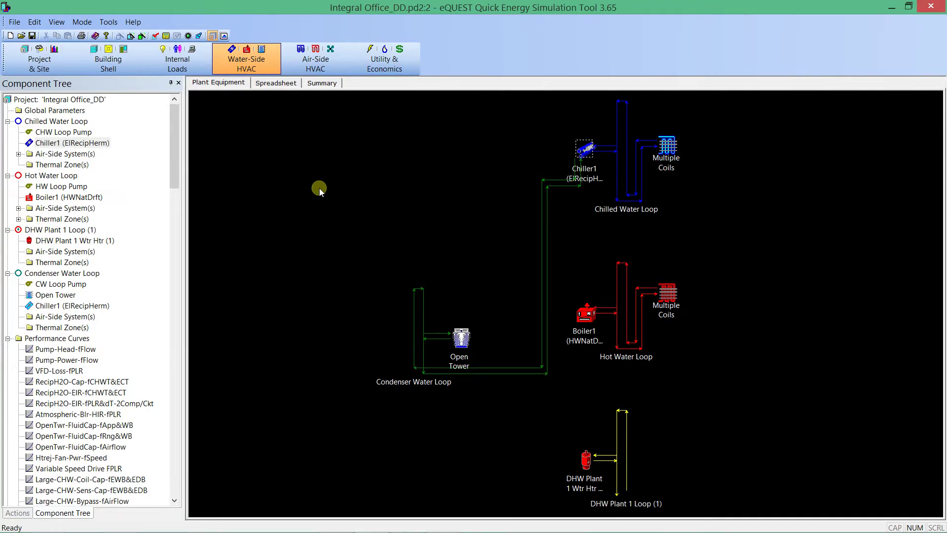
{"action": "left_click", "coordinate": [134, 69]}
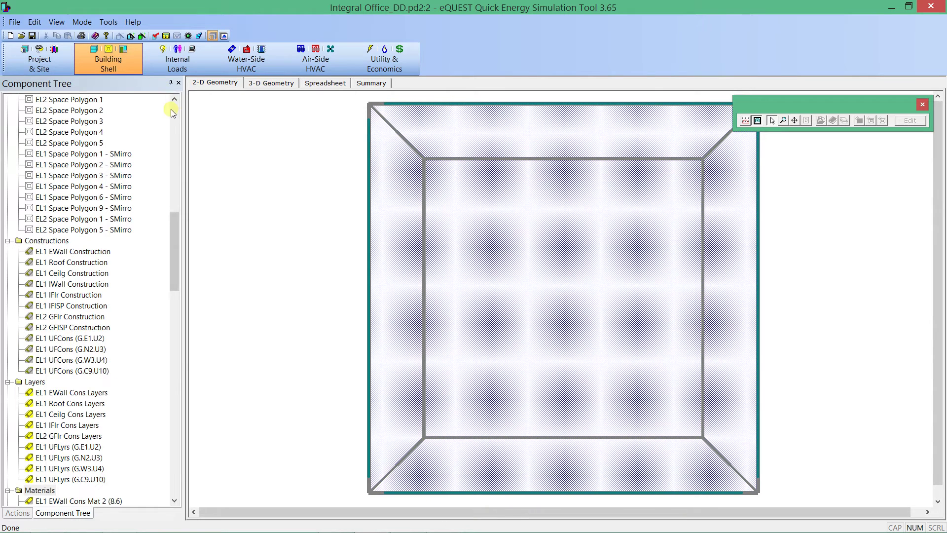
{"action": "scroll", "coordinate": [172, 111], "scroll_direction": "up", "scroll_amount": 15}
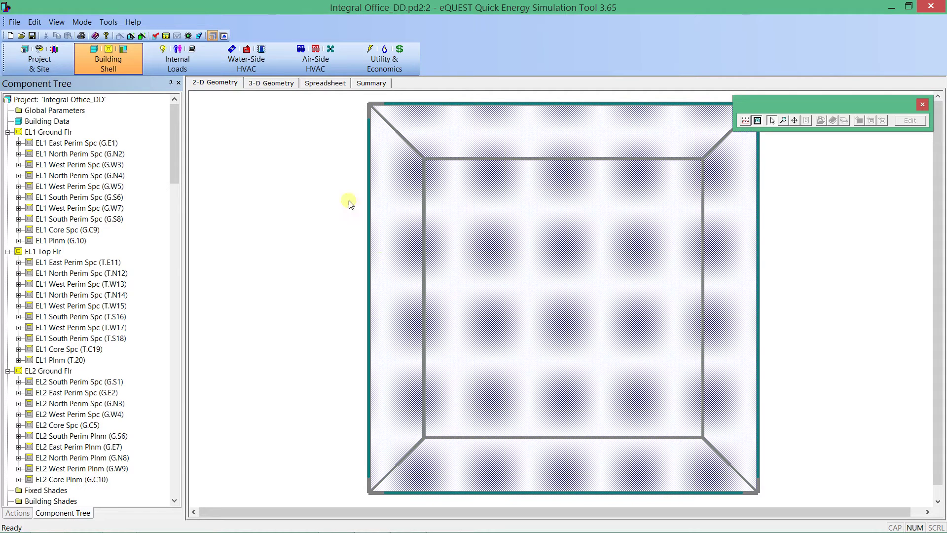
Step: Show the building in the 3-D Geometry view and orbit it to a new orientation
{"action": "left_click", "coordinate": [277, 85]}
{"action": "mouse_move", "coordinate": [547, 406]}
{"action": "left_mouse_down"}
{"action": "mouse_move", "coordinate": [528, 384]}
{"action": "mouse_move", "coordinate": [548, 370]}
{"action": "left_mouse_up"}
{"action": "mouse_move", "coordinate": [597, 340]}
{"action": "left_mouse_down"}
{"action": "mouse_move", "coordinate": [573, 374]}
{"action": "mouse_move", "coordinate": [567, 362]}
{"action": "mouse_move", "coordinate": [541, 439]}
{"action": "mouse_move", "coordinate": [552, 433]}
{"action": "left_mouse_up"}
Step: Switch to Detailed Data Edit mode, rotate the 3-D building, and select EL1 East Perim Spc (G.E1)
{"action": "left_click", "coordinate": [82, 22]}
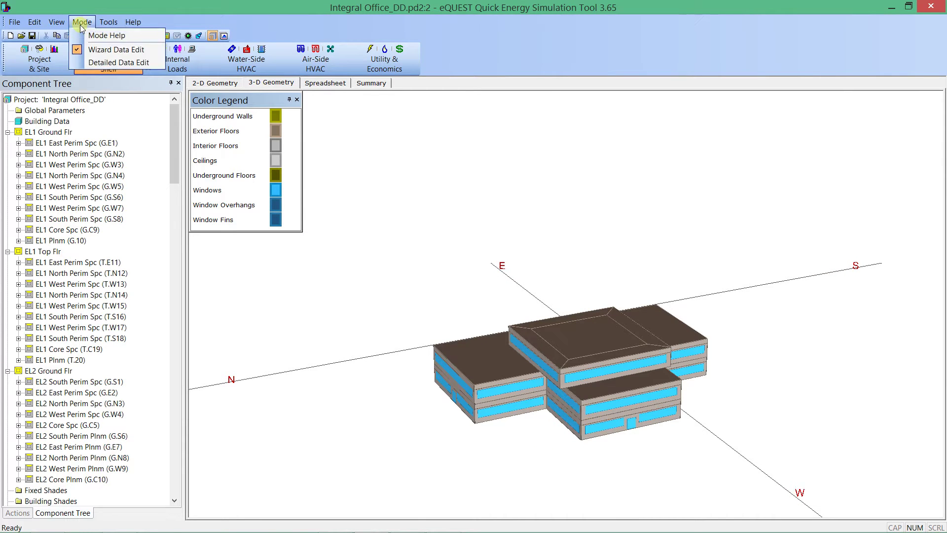
{"action": "left_click", "coordinate": [119, 63]}
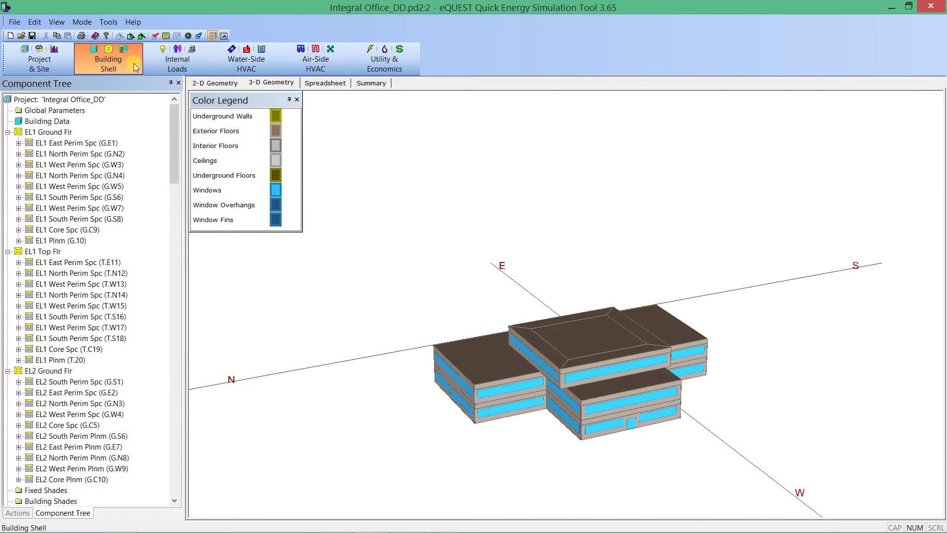
{"action": "mouse_move", "coordinate": [452, 281]}
{"action": "left_mouse_down"}
{"action": "mouse_move", "coordinate": [501, 281]}
{"action": "mouse_move", "coordinate": [465, 266]}
{"action": "left_mouse_up"}
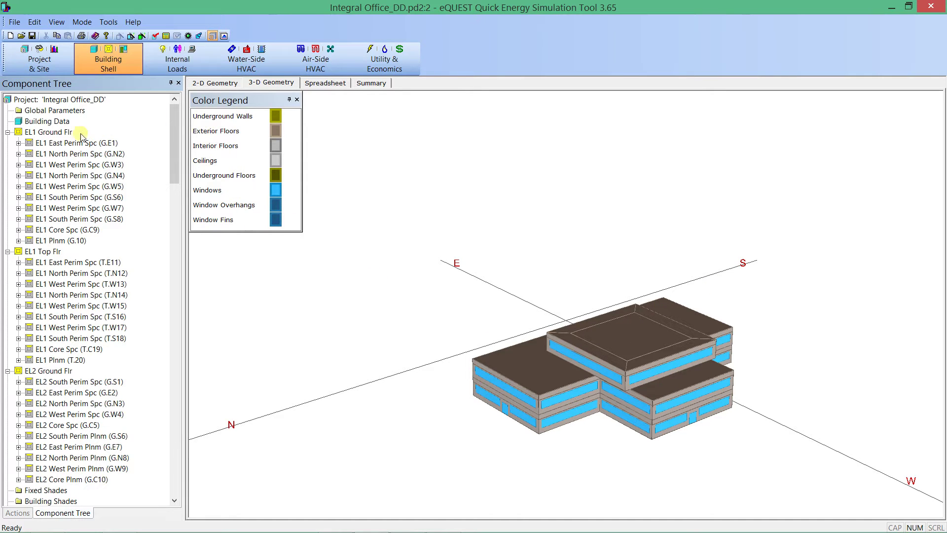
{"action": "left_click", "coordinate": [72, 145]}
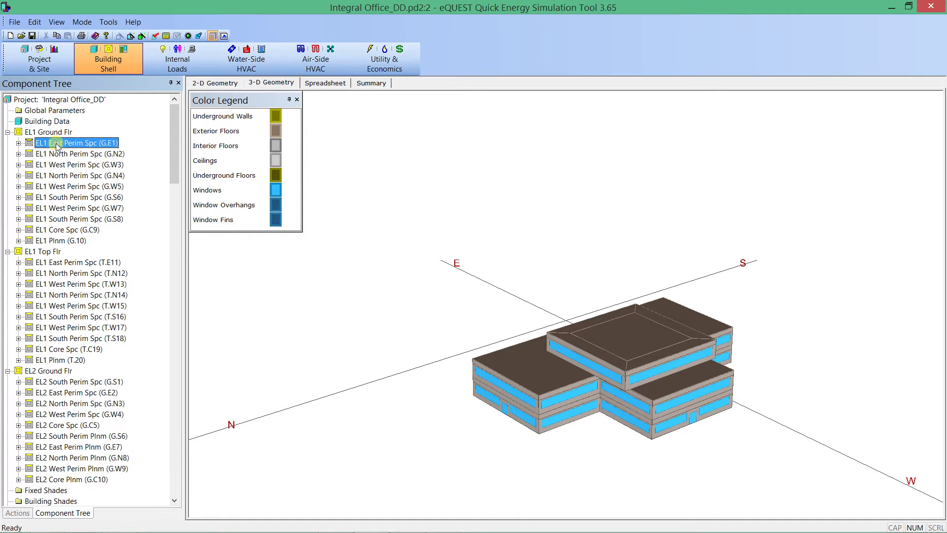
{"action": "double_click", "coordinate": [50, 143]}
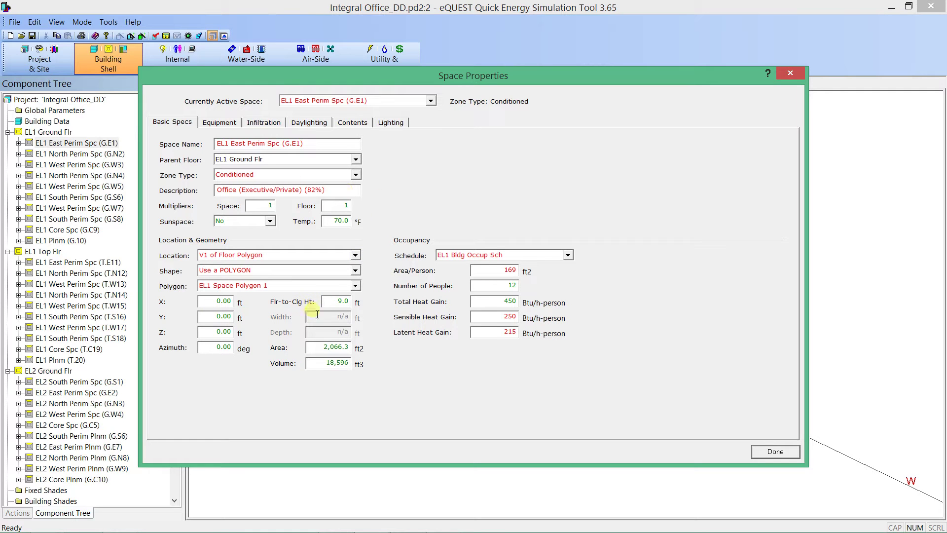
{"action": "left_click", "coordinate": [775, 452]}
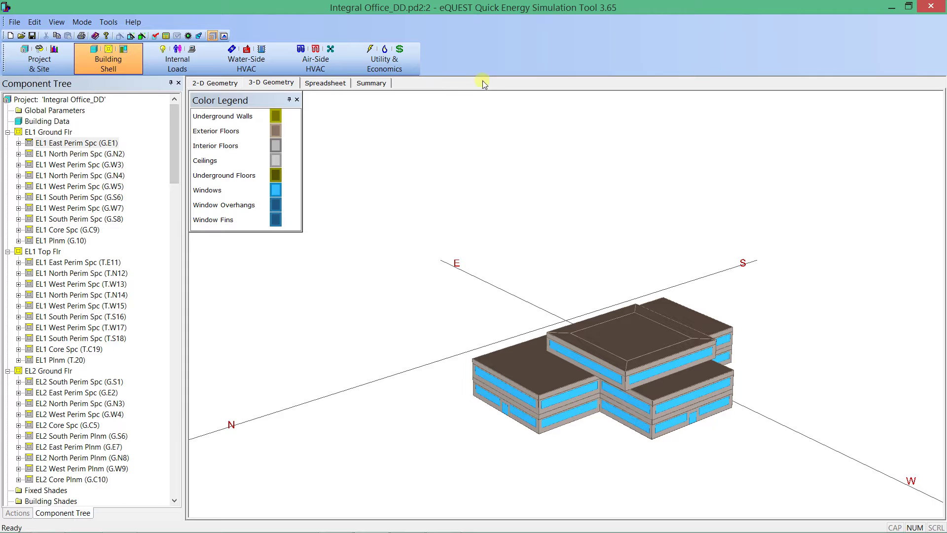
Step: Switch to the Project & Site module to list site data, design days and schedules
{"action": "left_click", "coordinate": [19, 68]}
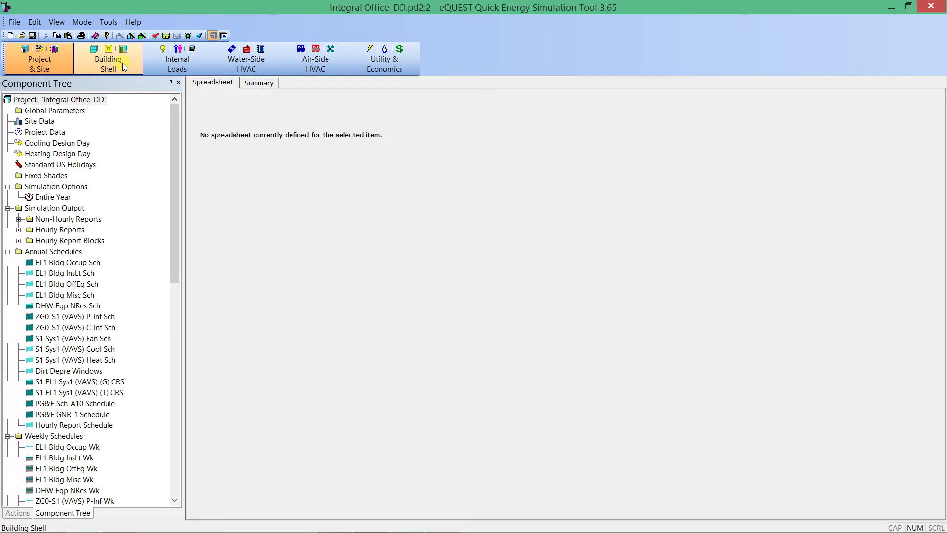
Step: Inspect EL1 West Perim Spc (G.W5) in Internal Loads, then select the EL1 Sys1 (VAVS) air system
{"action": "left_click", "coordinate": [177, 60]}
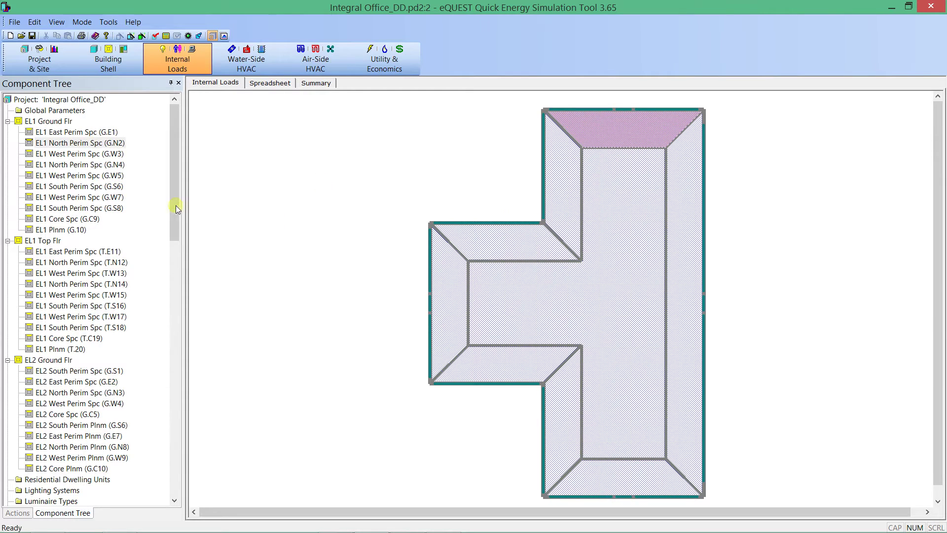
{"action": "left_click", "coordinate": [107, 177]}
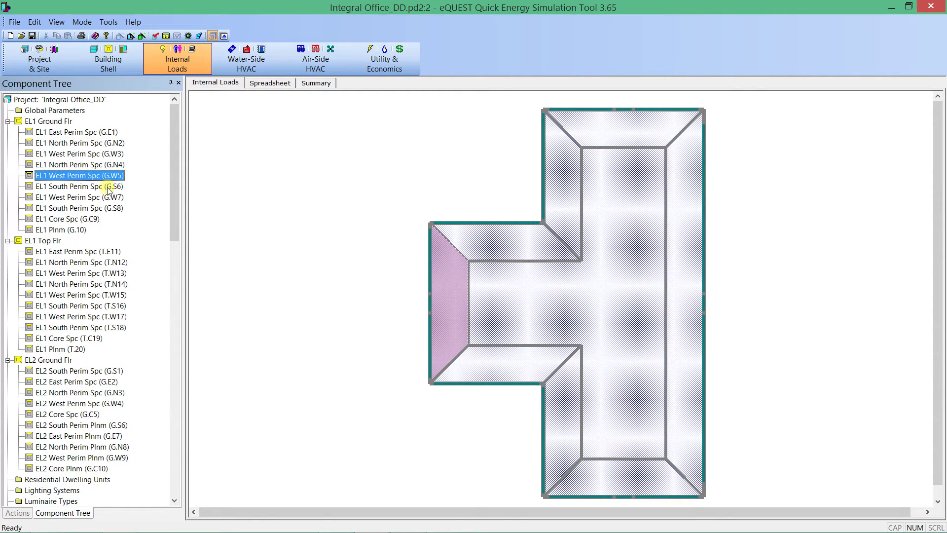
{"action": "left_click", "coordinate": [301, 63]}
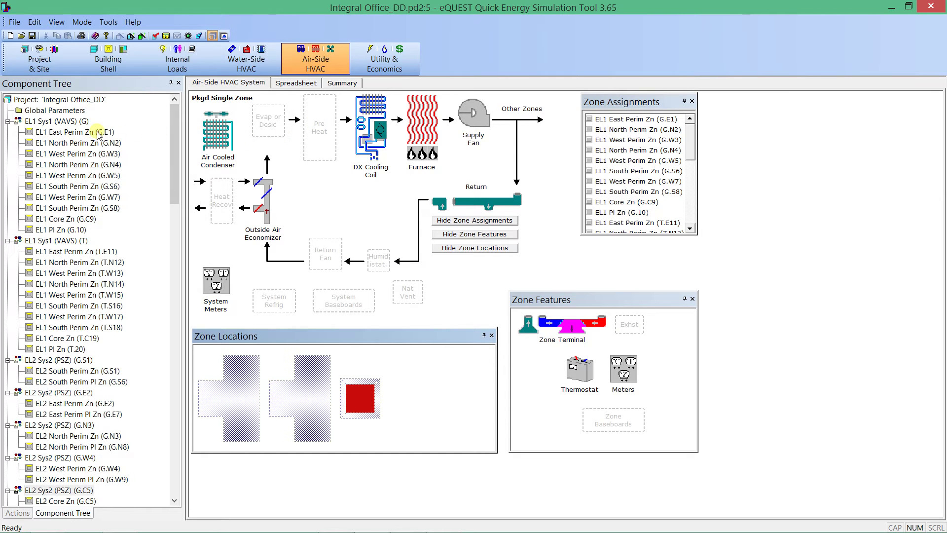
{"action": "left_click", "coordinate": [60, 122]}
Step: Select the EL1 East Perim Zn (G.E1) zone and its Chilled Water Coil, then show the water-side plant
{"action": "left_click", "coordinate": [63, 133]}
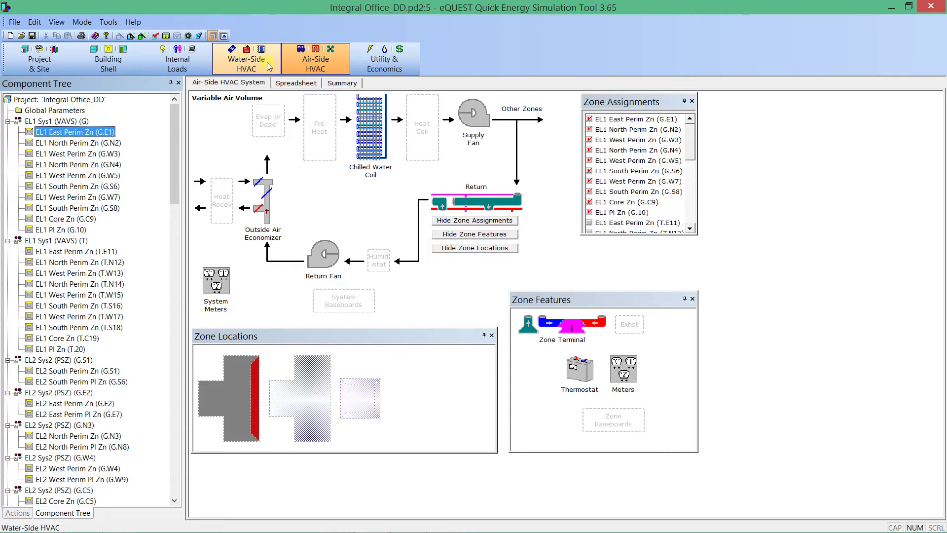
{"action": "left_click", "coordinate": [365, 148]}
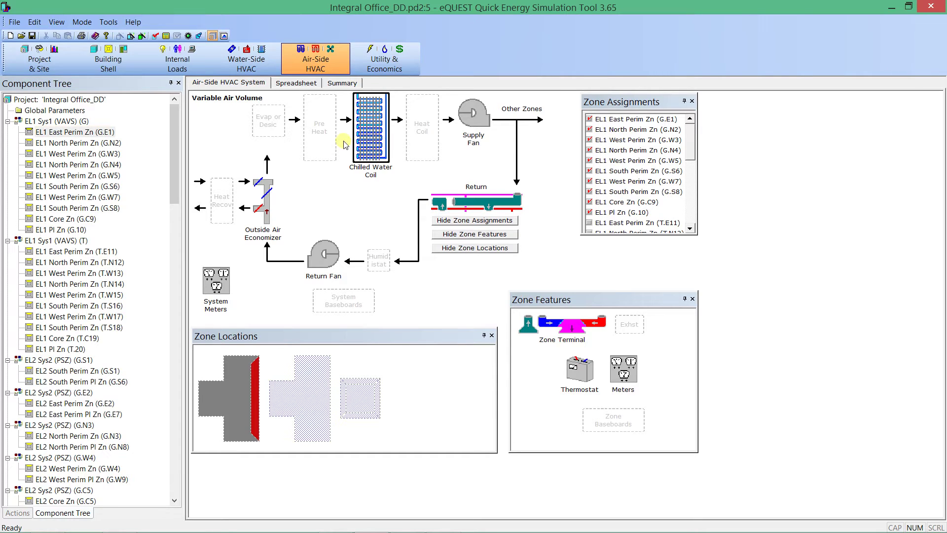
{"action": "left_click", "coordinate": [263, 65]}
Step: On the water-side plant, select the chilled water loop's Multiple Coils and the EL1 Sys1 (VAVS) system
{"action": "left_click", "coordinate": [629, 225]}
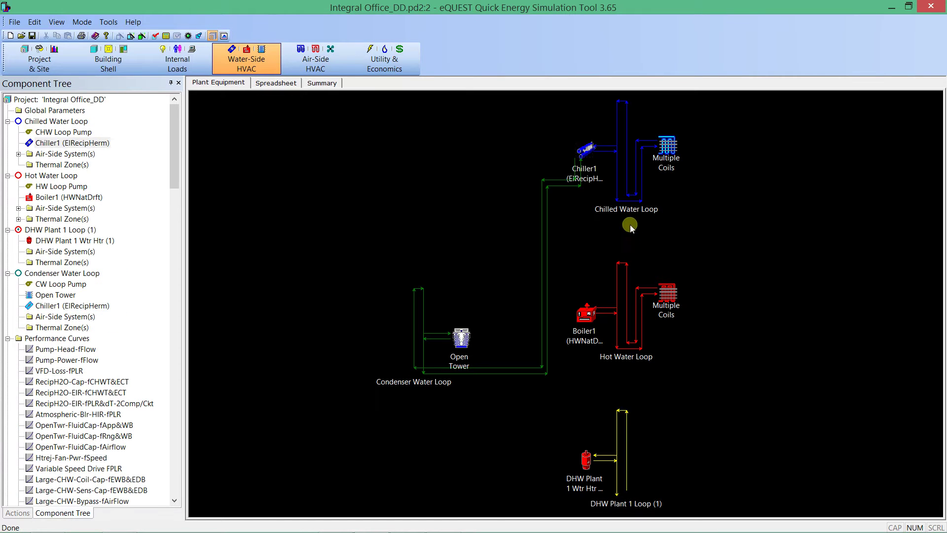
{"action": "left_click", "coordinate": [667, 145]}
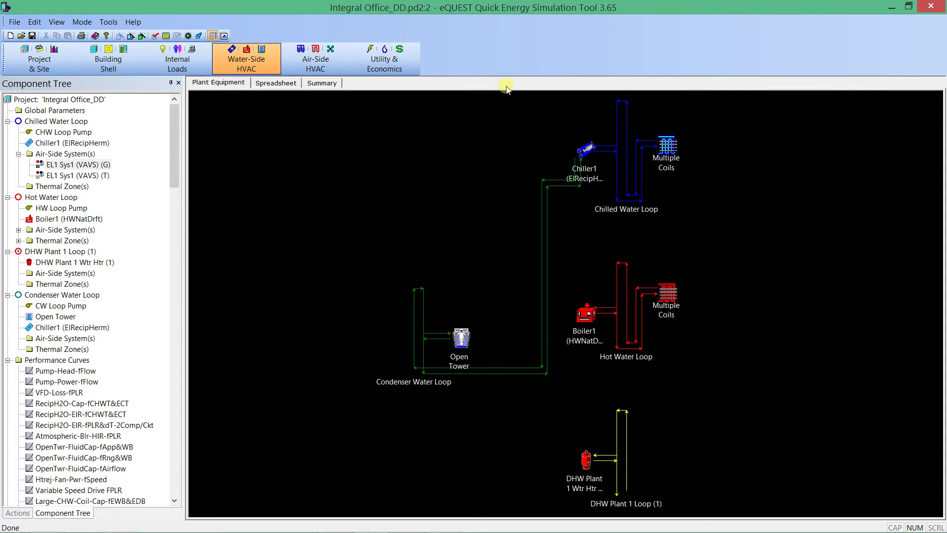
{"action": "left_click", "coordinate": [675, 158]}
{"action": "left_click", "coordinate": [51, 168]}
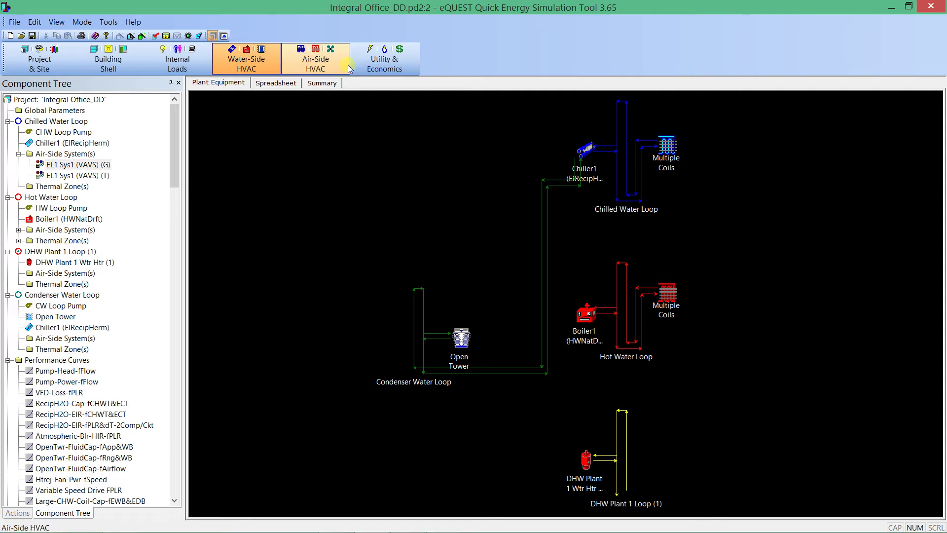
Step: Cycle through Utility & Economics, Air-Side, Water-Side and Internal Loads modules, ending back in Building Shell
{"action": "left_click", "coordinate": [399, 59]}
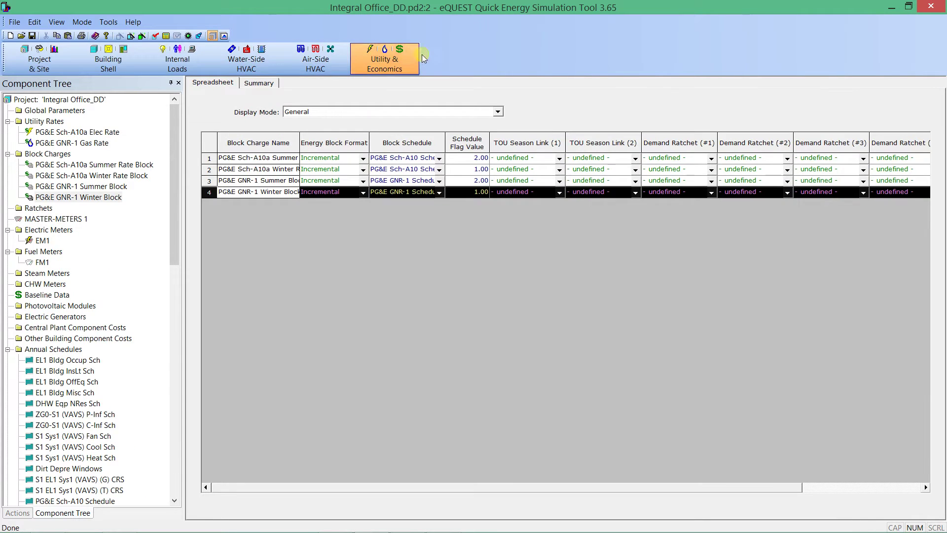
{"action": "left_click", "coordinate": [301, 57]}
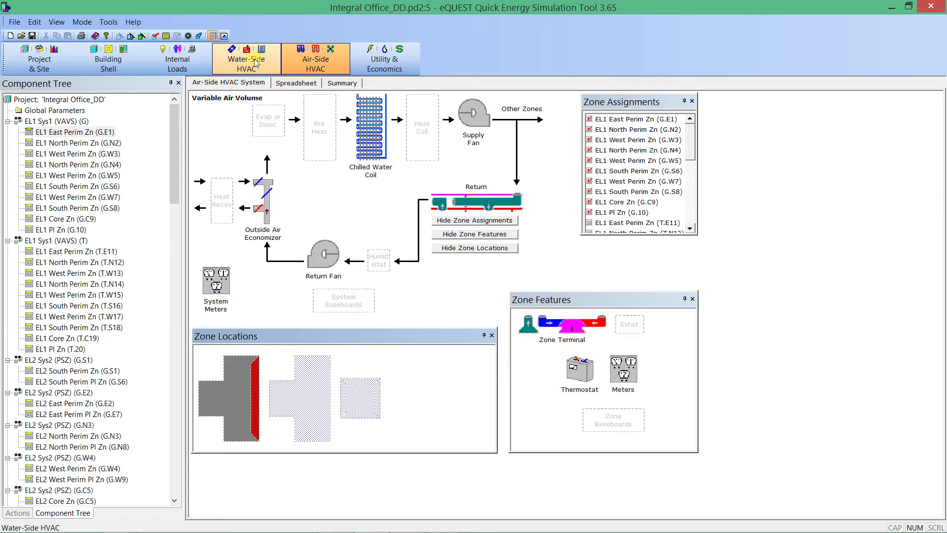
{"action": "left_click", "coordinate": [253, 58]}
{"action": "left_click", "coordinate": [182, 62]}
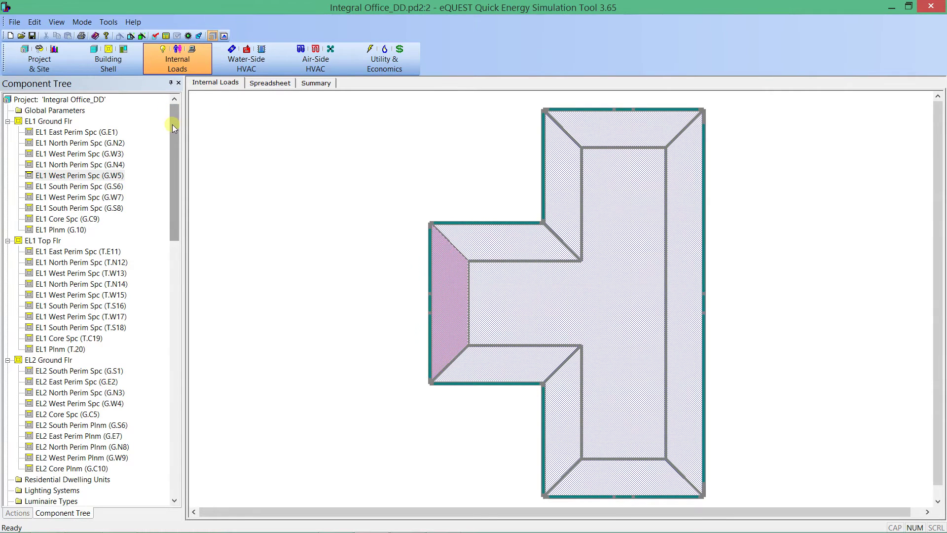
{"action": "left_click", "coordinate": [317, 63]}
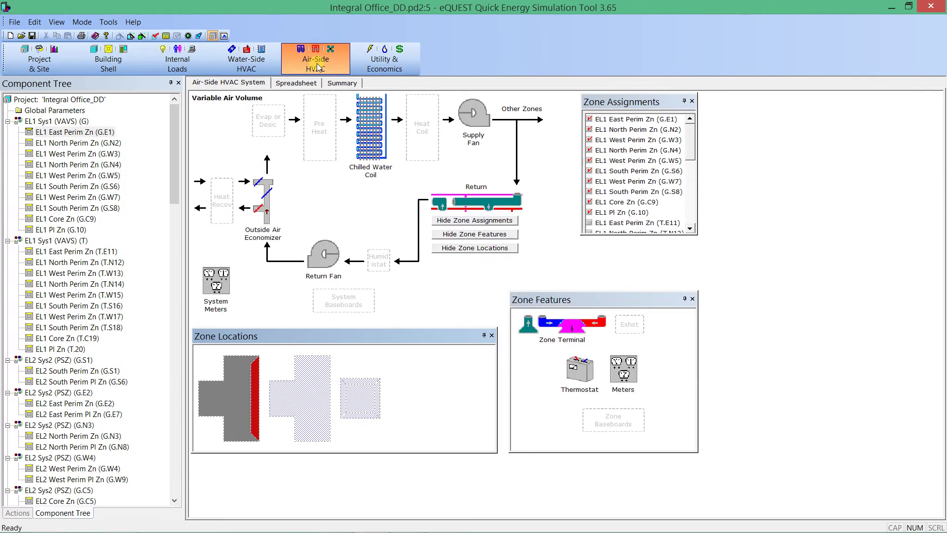
{"action": "left_click", "coordinate": [187, 64]}
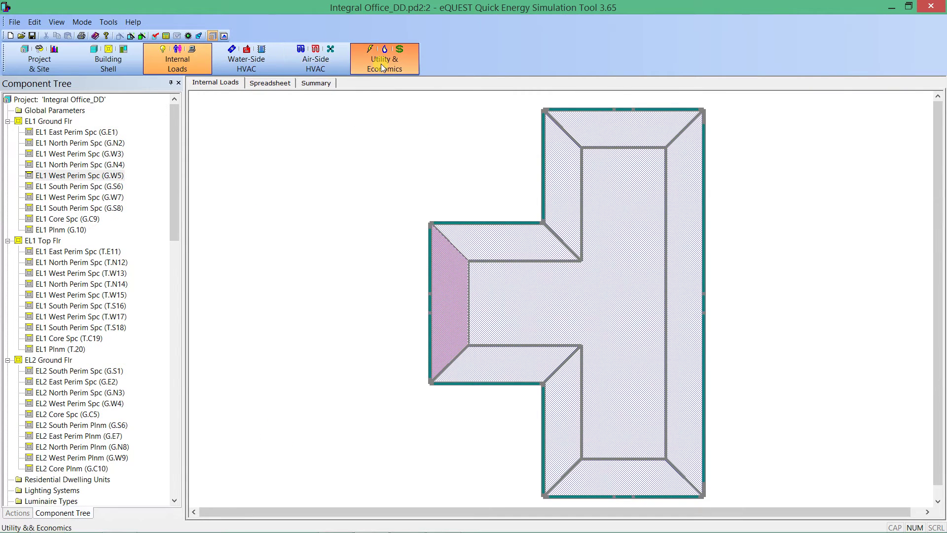
{"action": "left_click", "coordinate": [382, 66]}
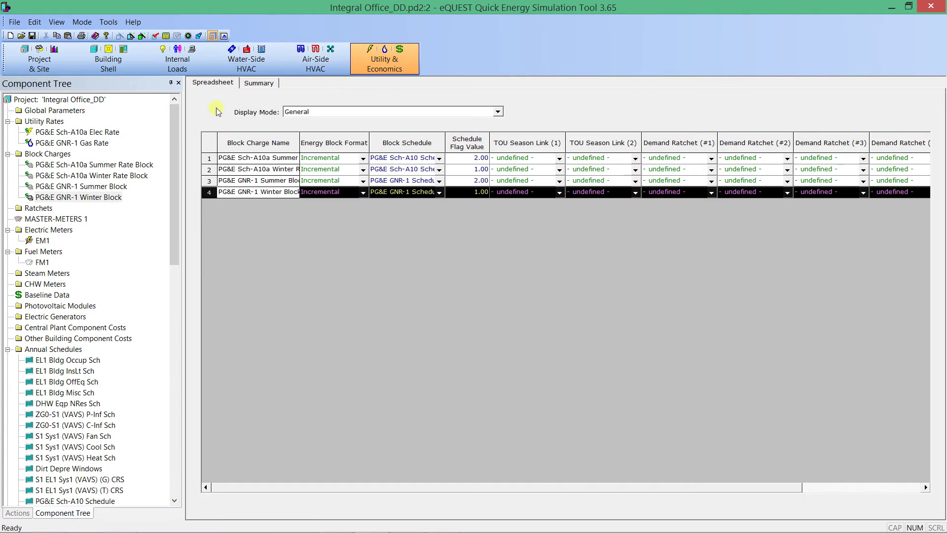
{"action": "left_click", "coordinate": [174, 125]}
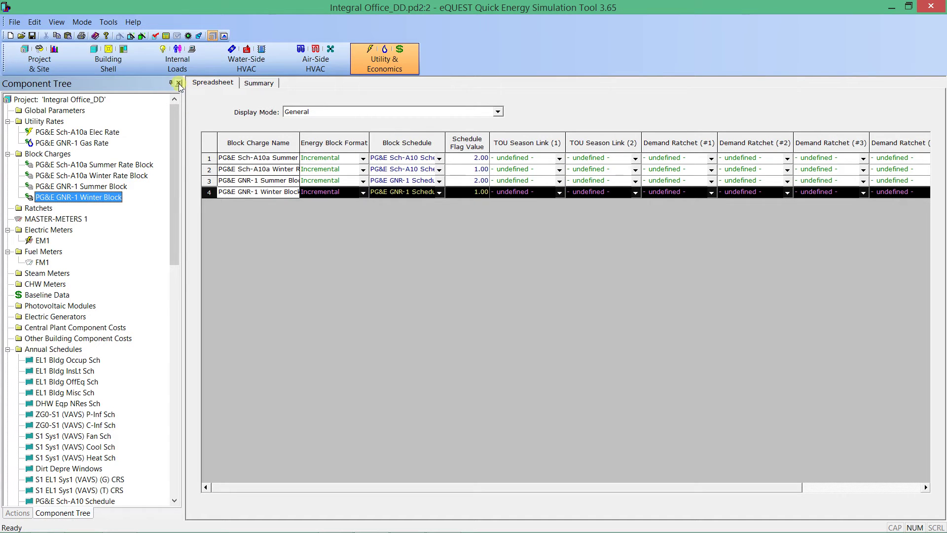
{"action": "left_click", "coordinate": [134, 61]}
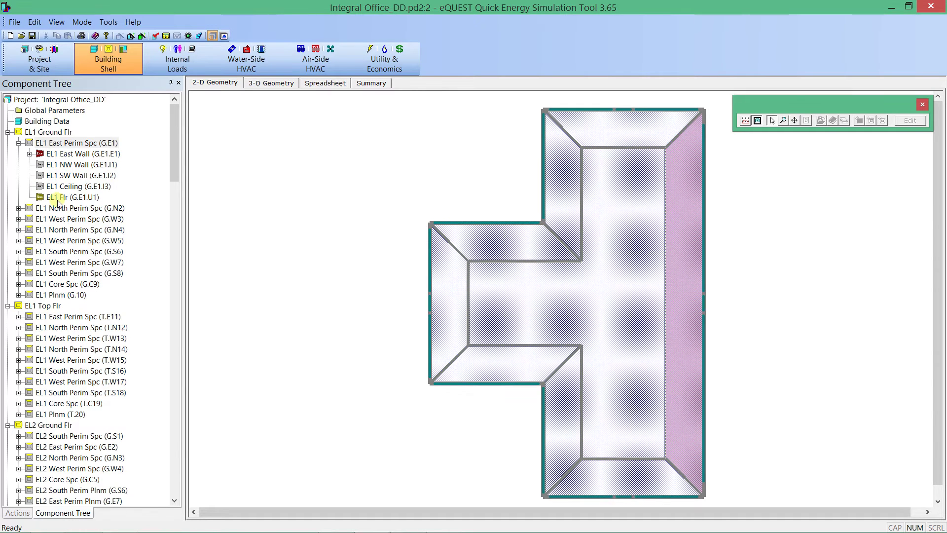
Step: Expand EL1 East Wall and select its two windows and EL1 East Door (G.E1.E1.D1)
{"action": "left_click", "coordinate": [29, 153]}
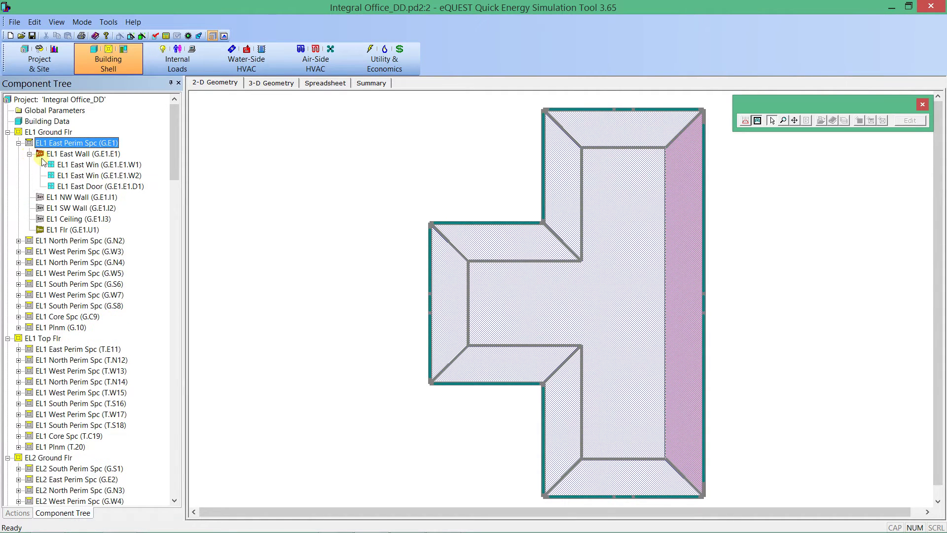
{"action": "left_click", "coordinate": [79, 155]}
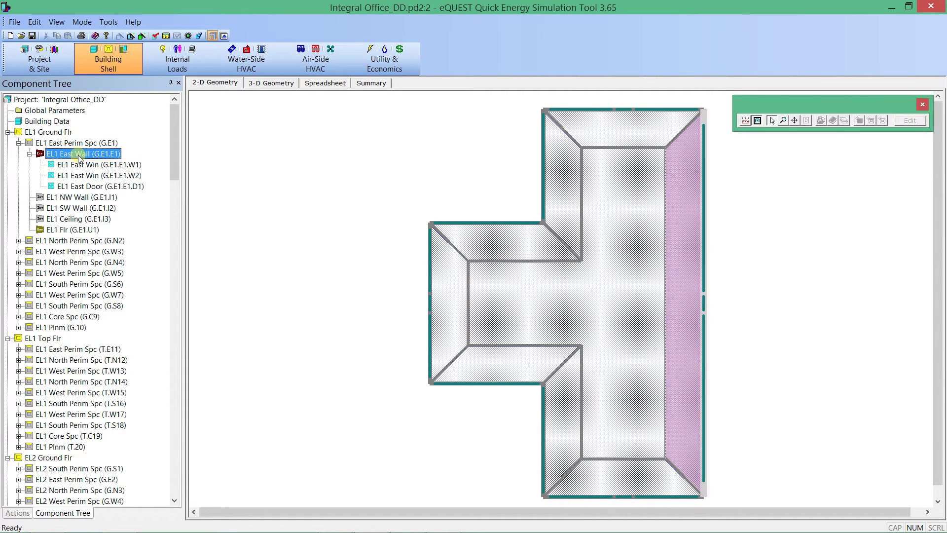
{"action": "left_click", "coordinate": [67, 165]}
{"action": "left_click", "coordinate": [70, 176]}
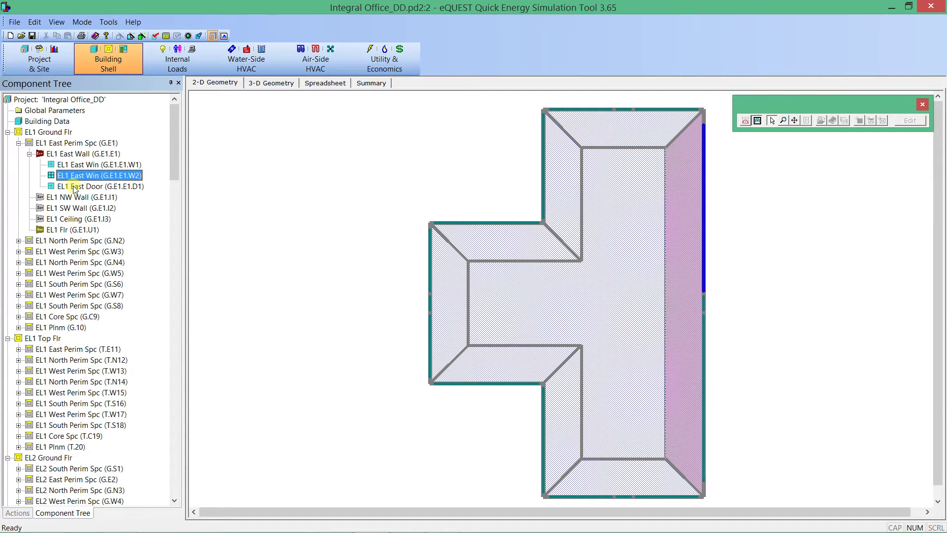
{"action": "left_click", "coordinate": [74, 187]}
Step: Review the EL1 East Door properties, close them, and leave the Building Shell module
{"action": "double_click", "coordinate": [103, 190]}
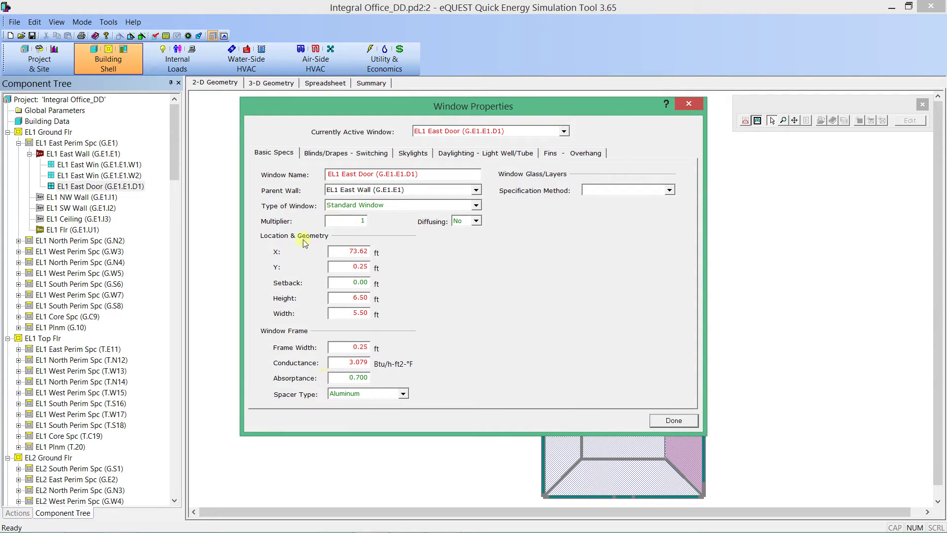
{"action": "left_click", "coordinate": [664, 420]}
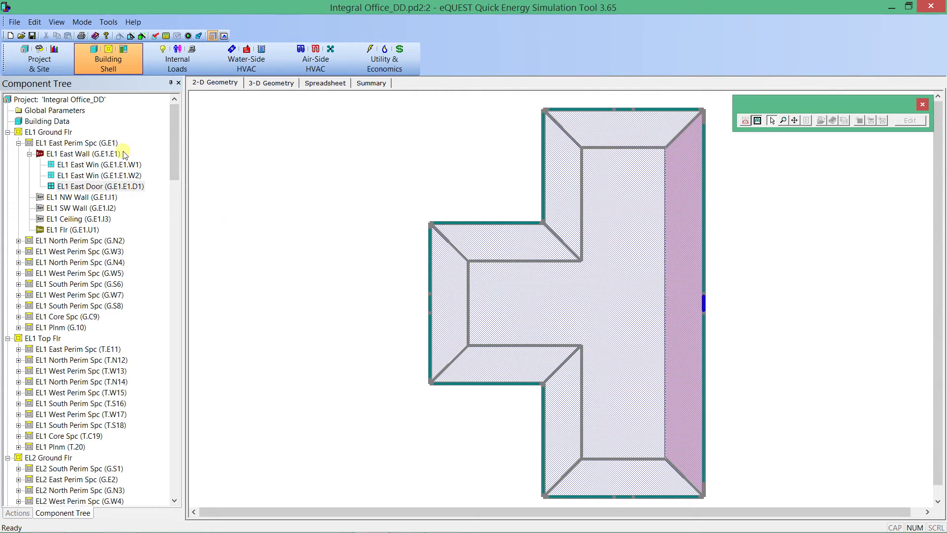
{"action": "left_click", "coordinate": [173, 73]}
Step: In Air-Side HVAC, scroll to the annual schedules and open ZG0-S1 (VAVS) C-Inf Sch
{"action": "left_click", "coordinate": [230, 58]}
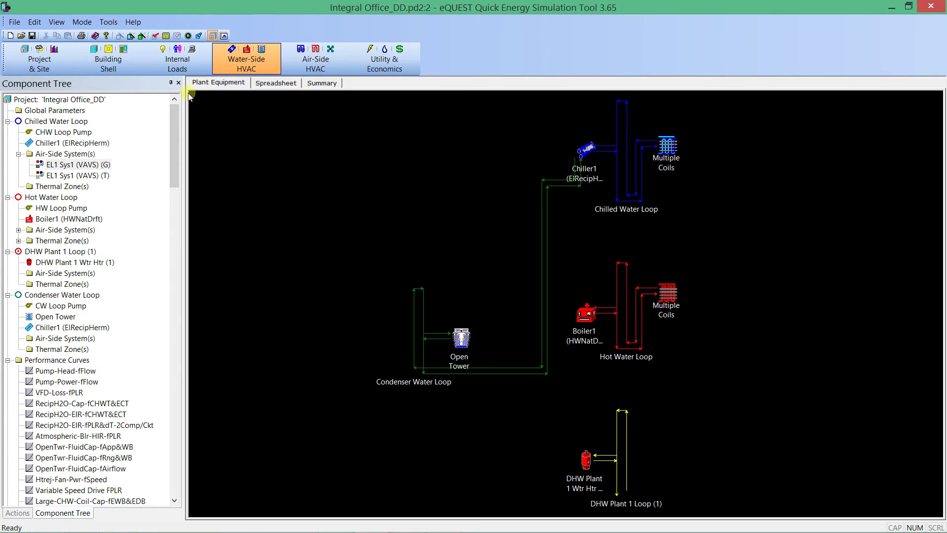
{"action": "left_click", "coordinate": [315, 59]}
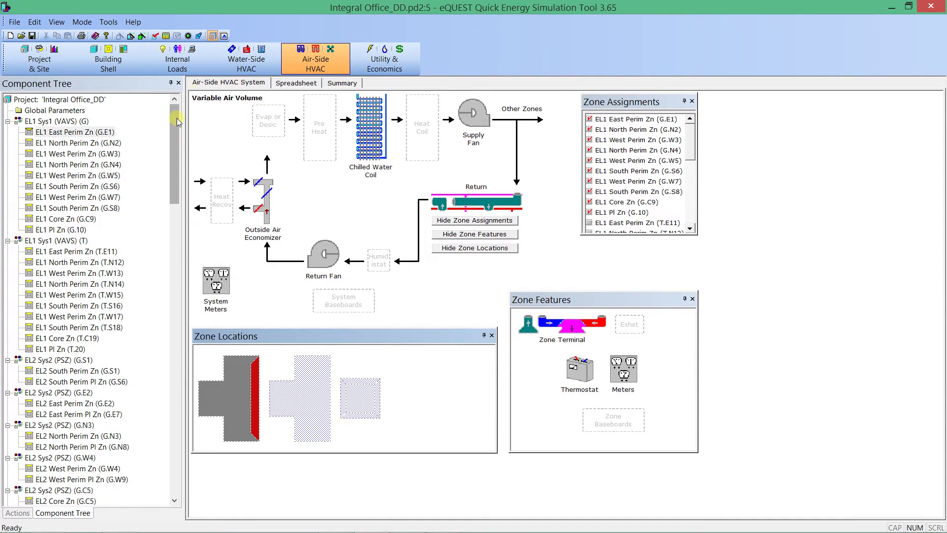
{"action": "left_click_drag", "start_coordinate": [176, 122], "coordinate": [122, 427]}
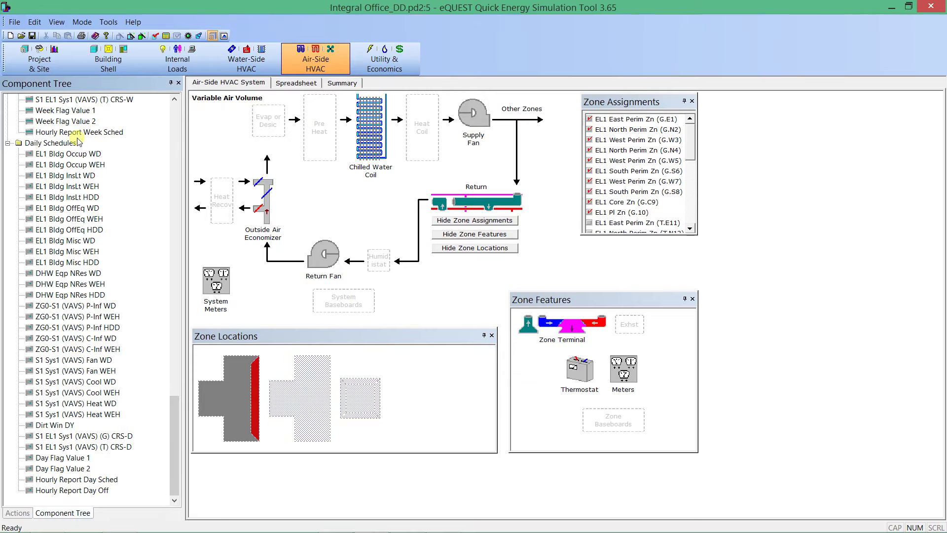
{"action": "left_click", "coordinate": [173, 433]}
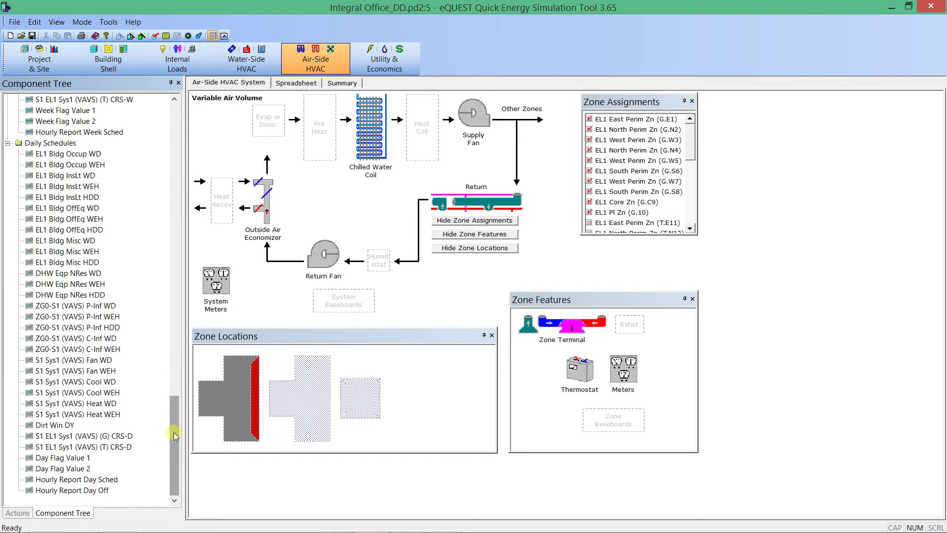
{"action": "left_click_drag", "start_coordinate": [175, 434], "coordinate": [175, 325]}
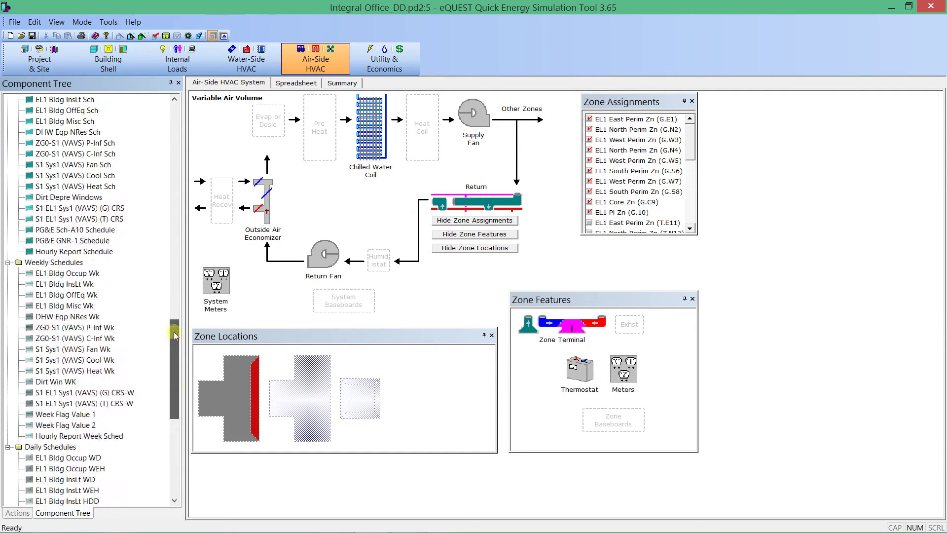
{"action": "left_click", "coordinate": [73, 156]}
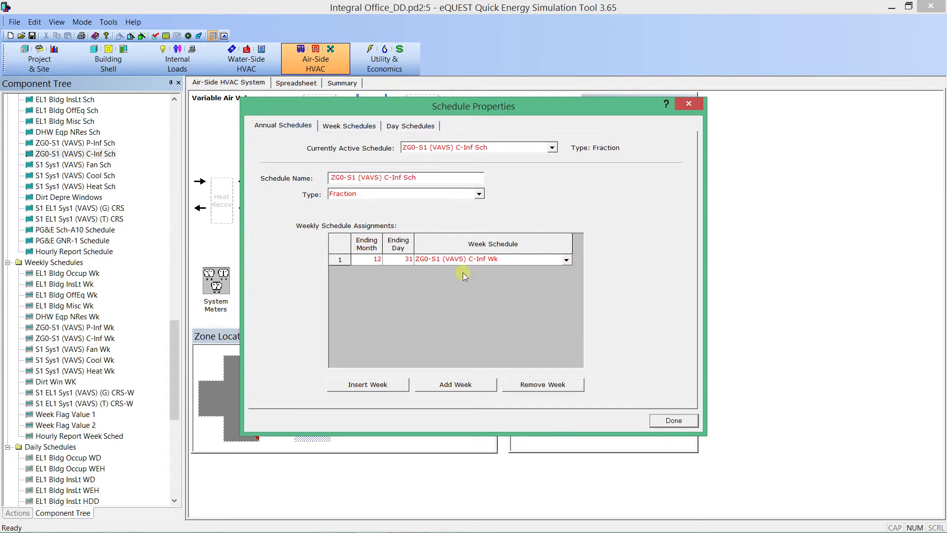
Step: Review the schedule's Week and Day Schedules tabs, then close the Schedule Properties
{"action": "left_click", "coordinate": [348, 123]}
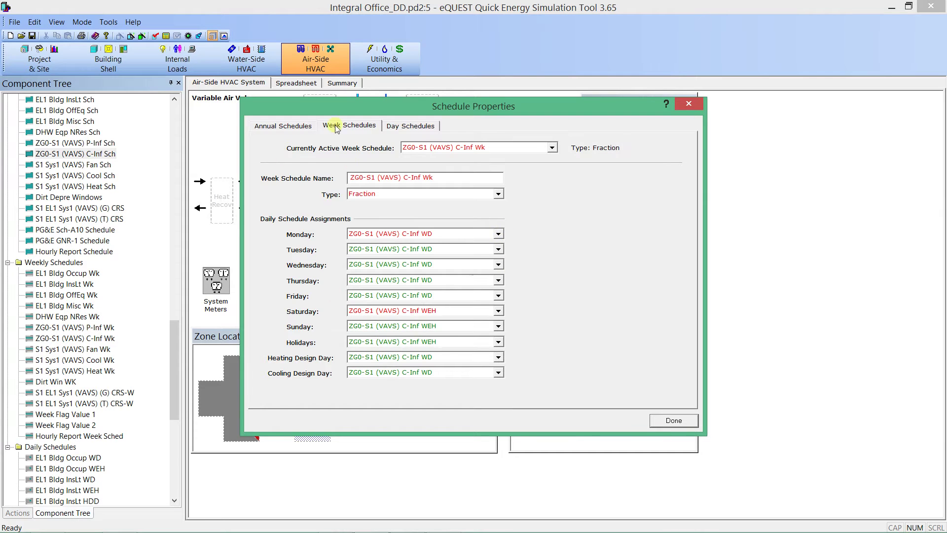
{"action": "left_click", "coordinate": [414, 125]}
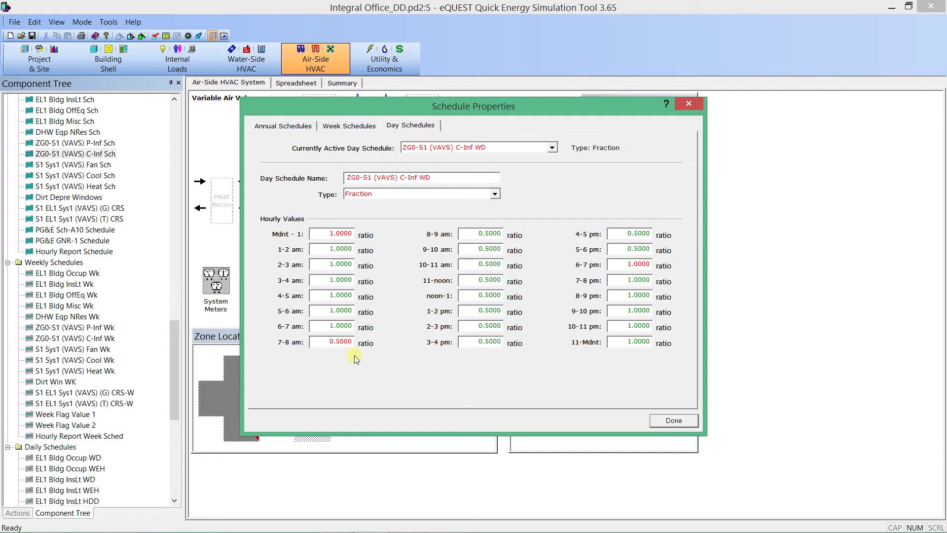
{"action": "left_click", "coordinate": [673, 420]}
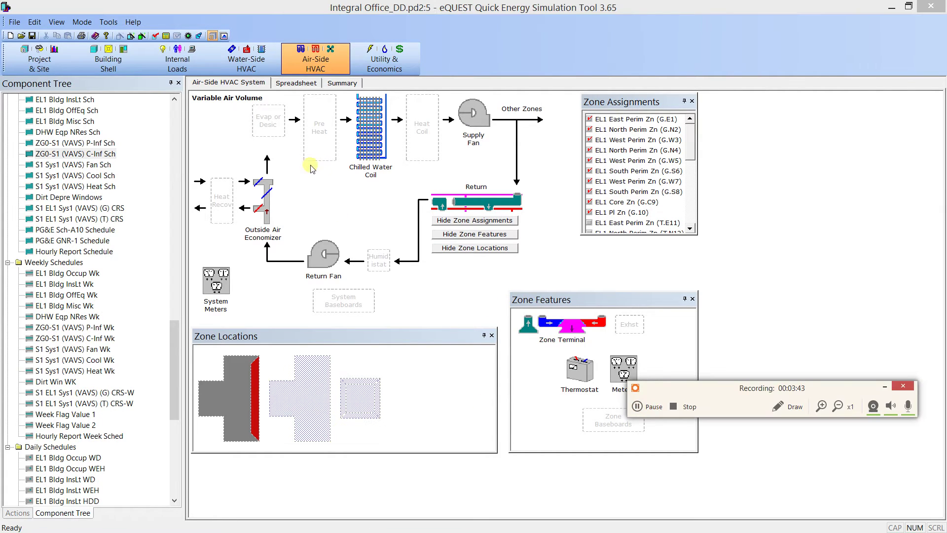
Step: Collapse East Wall in Building Shell, then open EL1 East Perim Spc (G.E1) properties in Internal Loads
{"action": "left_click", "coordinate": [113, 59]}
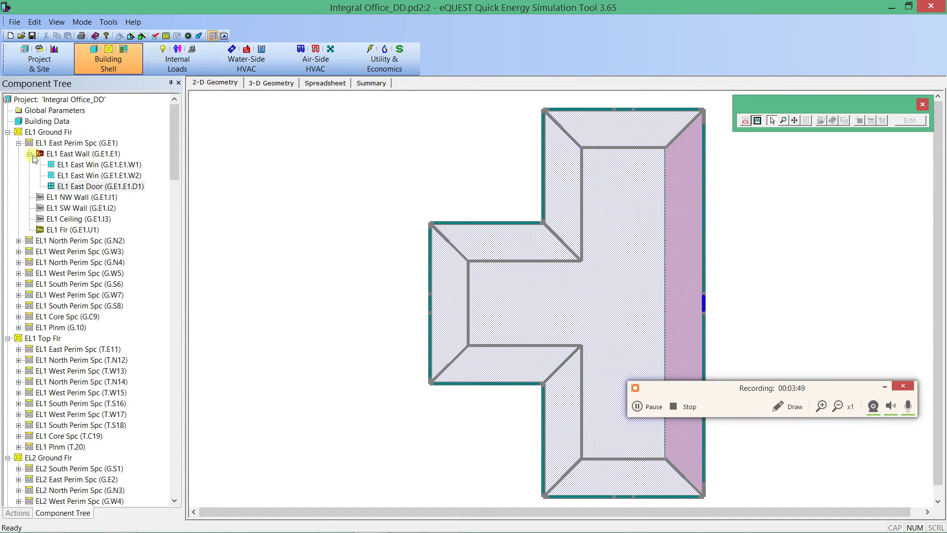
{"action": "left_click", "coordinate": [28, 156]}
{"action": "left_click", "coordinate": [150, 66]}
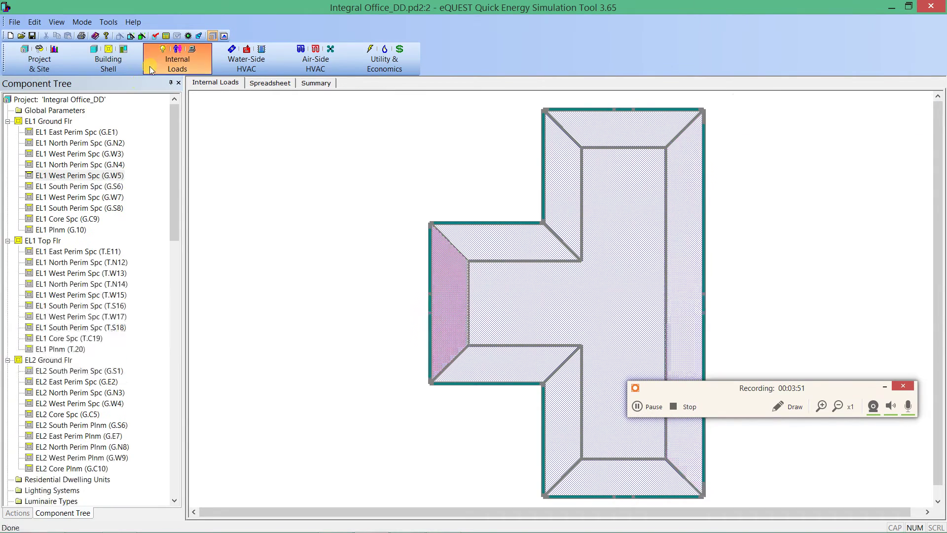
{"action": "left_click", "coordinate": [61, 133]}
{"action": "double_click", "coordinate": [60, 134]}
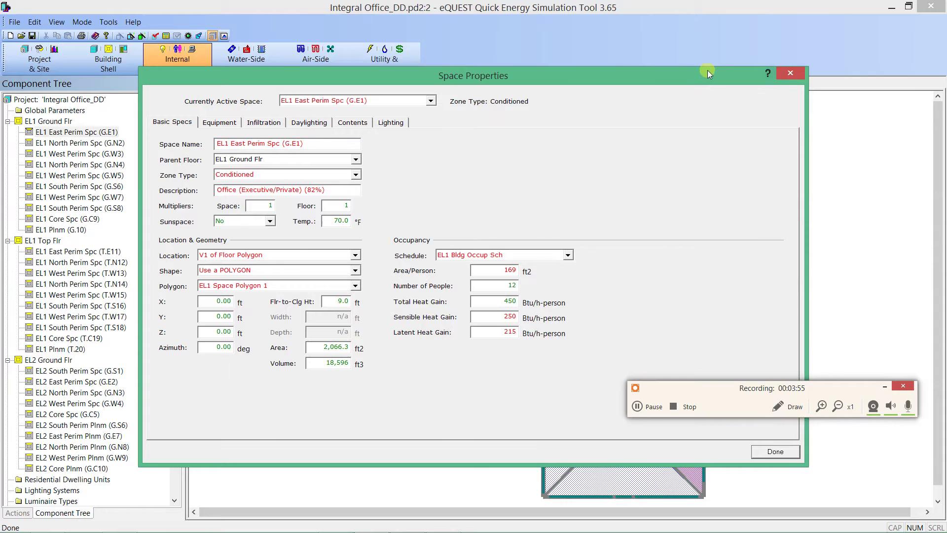
Step: Reposition the Space Properties dialog and make EL1 North Perim Spc (G.N2) the active space
{"action": "left_click_drag", "start_coordinate": [696, 77], "coordinate": [693, 96]}
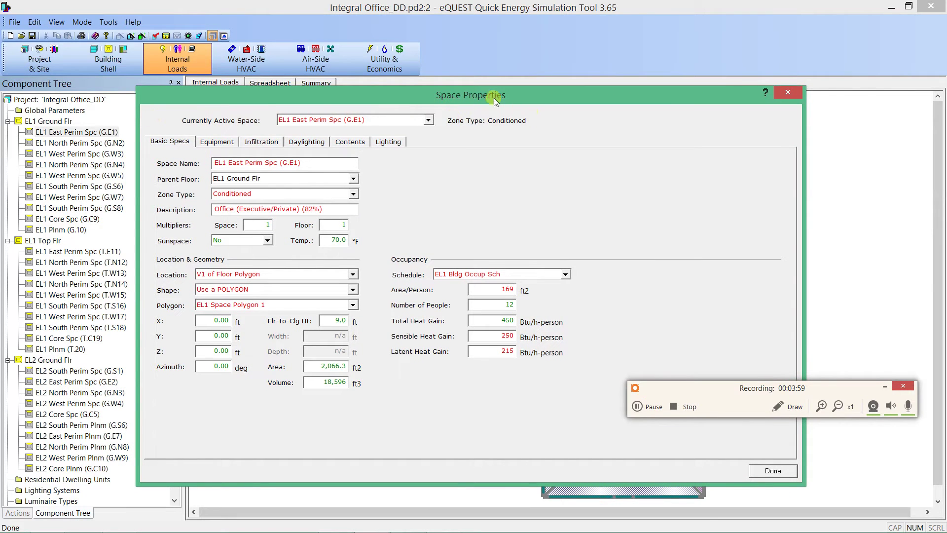
{"action": "left_click_drag", "start_coordinate": [495, 100], "coordinate": [538, 104]}
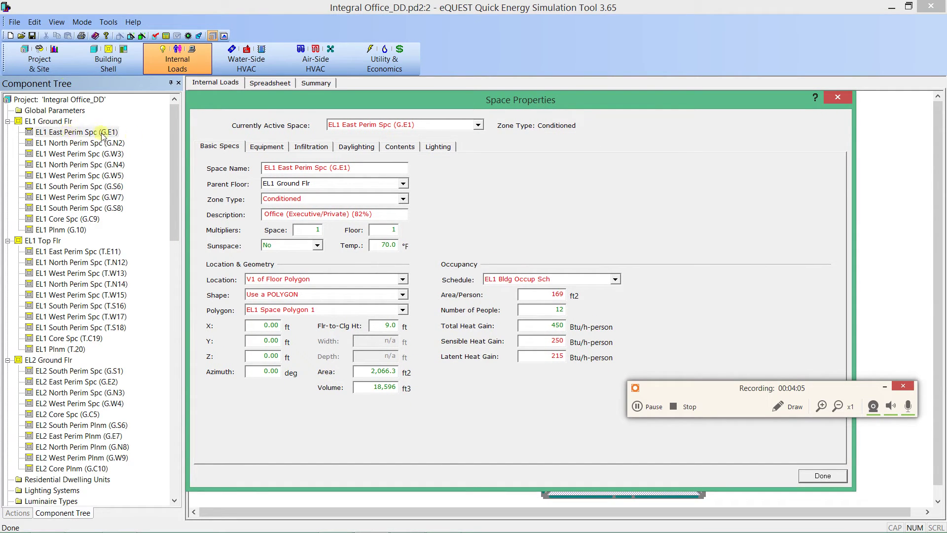
{"action": "left_click", "coordinate": [346, 127]}
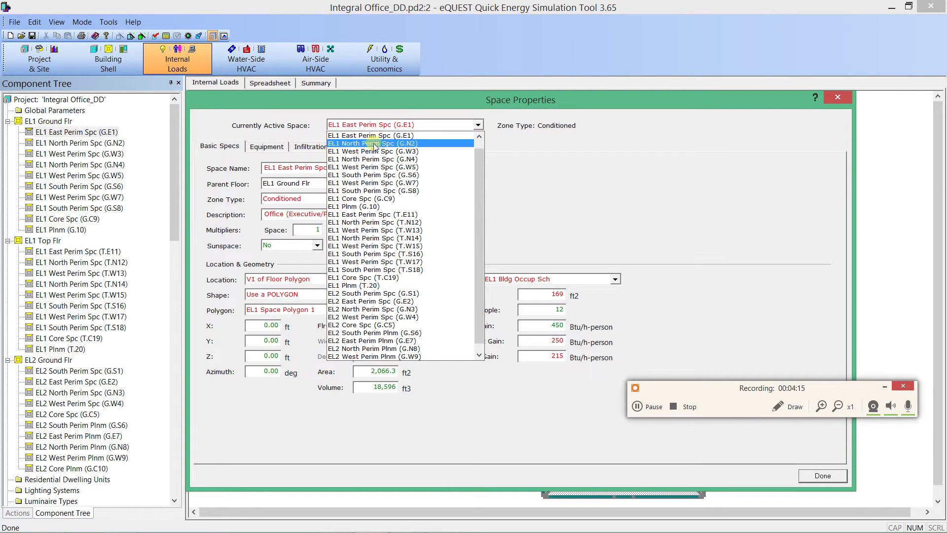
{"action": "left_click", "coordinate": [393, 143]}
Step: Switch to EL1 West Perim Spc and review its lighting of 1.490 W/ft2 Sus Fluor
{"action": "left_click", "coordinate": [381, 125]}
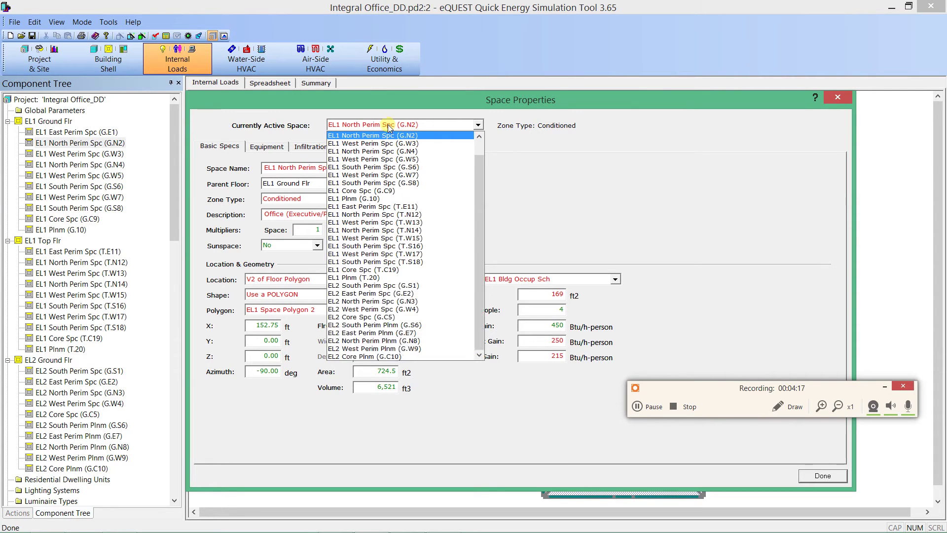
{"action": "left_click", "coordinate": [379, 144]}
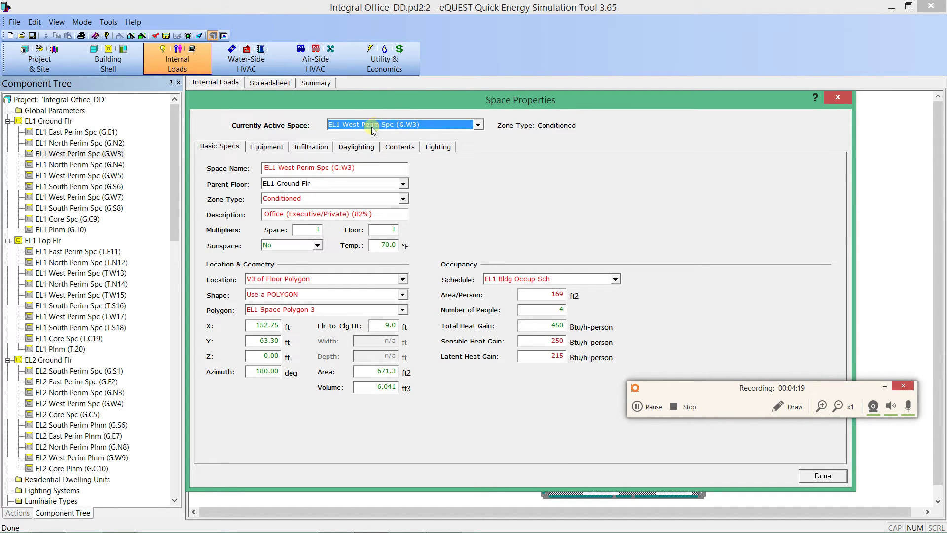
{"action": "scroll", "coordinate": [369, 129], "scroll_direction": "down", "scroll_amount": 3}
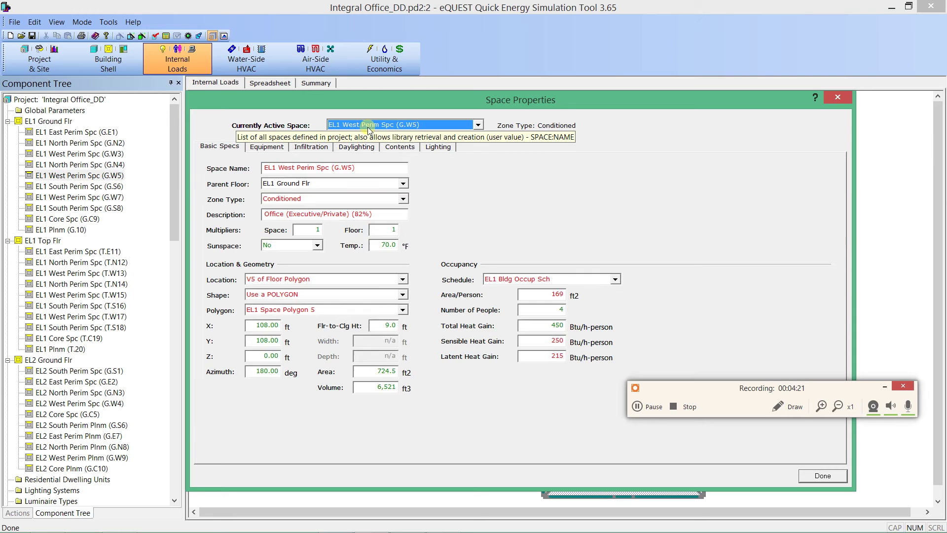
{"action": "scroll", "coordinate": [369, 129], "scroll_direction": "down", "scroll_amount": 3}
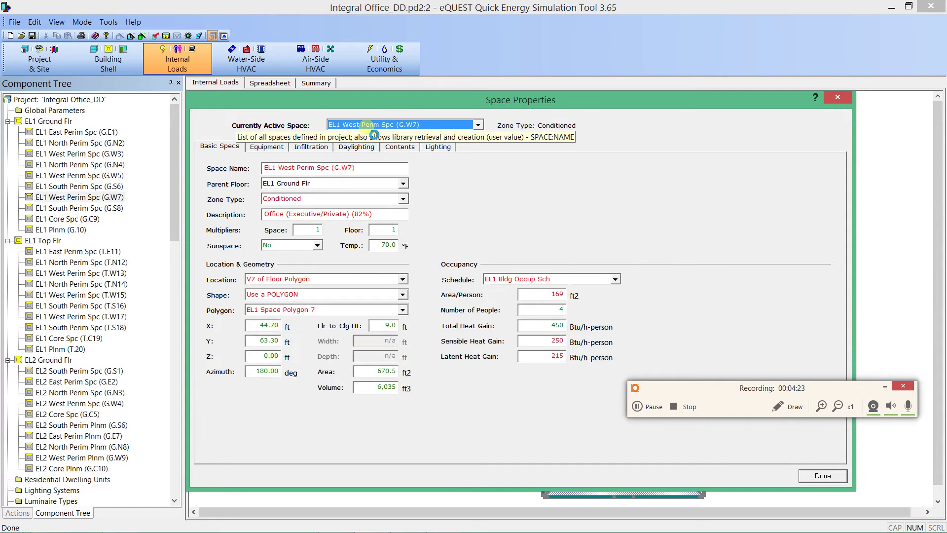
{"action": "scroll", "coordinate": [366, 129], "scroll_direction": "down", "scroll_amount": 4}
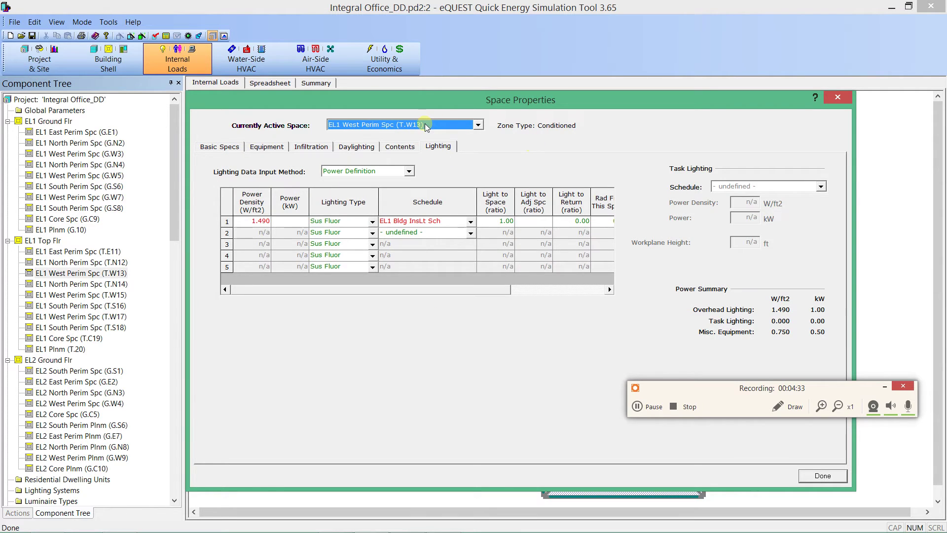
Step: Make EL1 North Perim Spc (G.N4) the active space in Space Properties
{"action": "scroll", "coordinate": [426, 127], "scroll_direction": "down", "scroll_amount": 4}
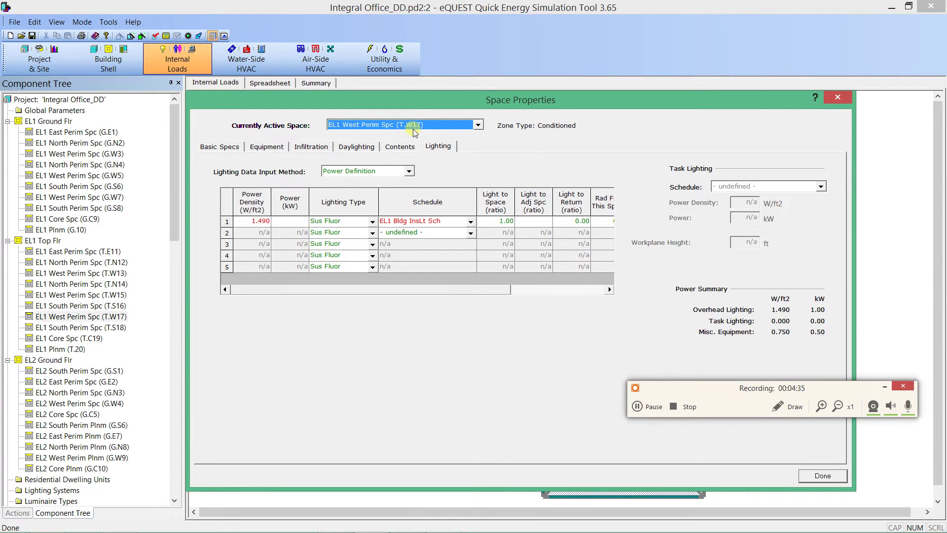
{"action": "scroll", "coordinate": [414, 129], "scroll_direction": "down", "scroll_amount": 4}
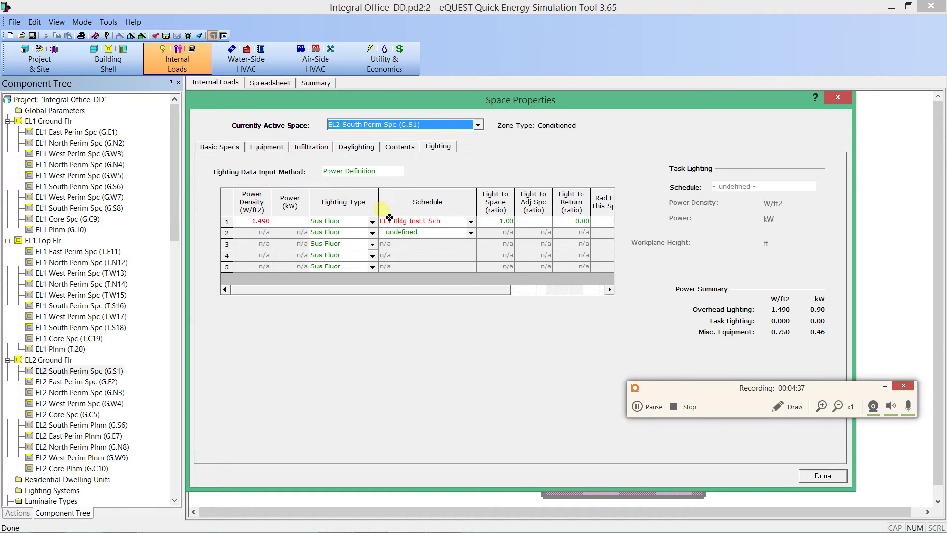
{"action": "scroll", "coordinate": [390, 217], "scroll_direction": "down", "scroll_amount": 1}
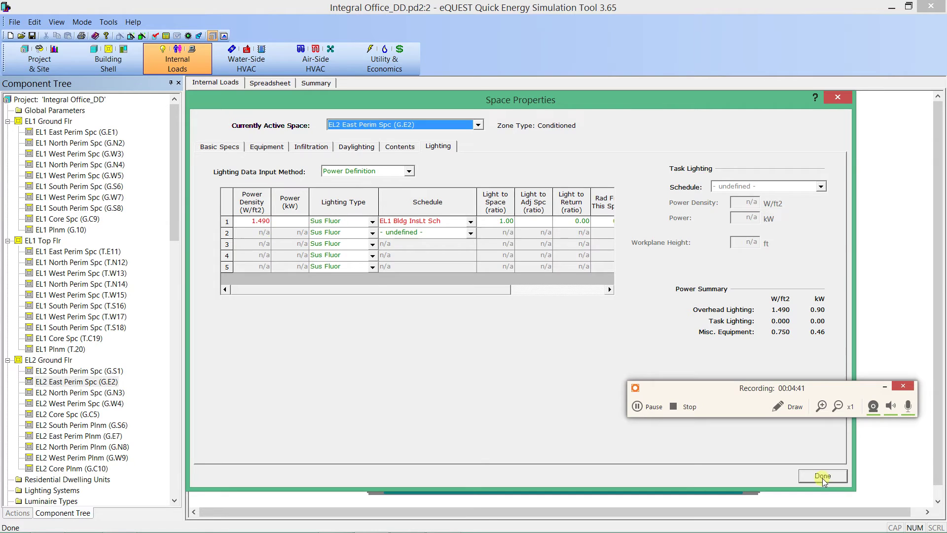
{"action": "left_click", "coordinate": [399, 125]}
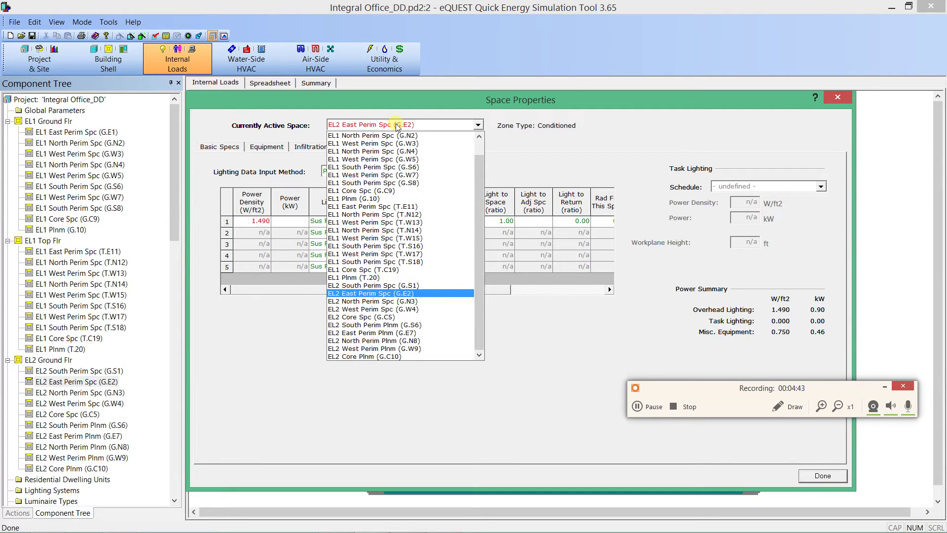
{"action": "left_click", "coordinate": [397, 155]}
Step: Review its Daylighting, Infiltration, Equipment and Basic Specs tabs, then close Space Properties
{"action": "left_click", "coordinate": [362, 147]}
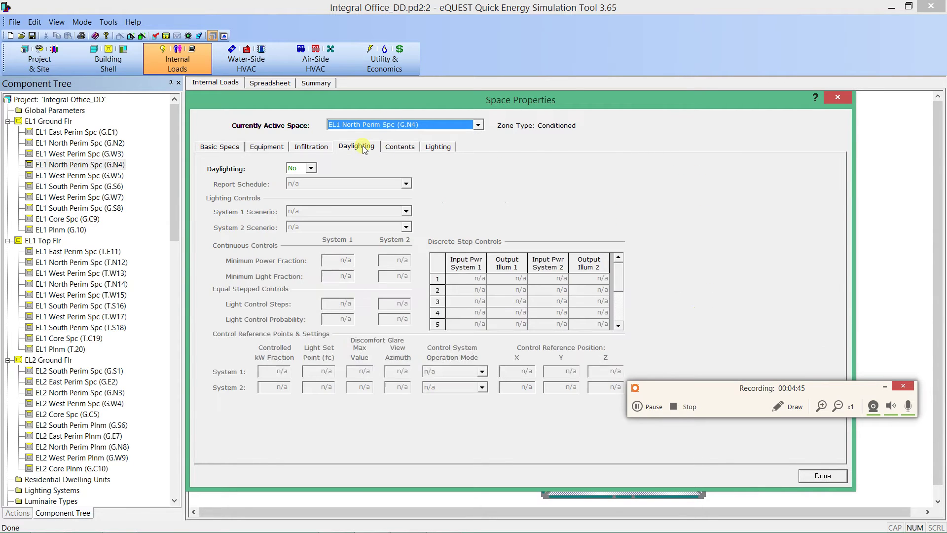
{"action": "left_click", "coordinate": [312, 150]}
{"action": "left_click", "coordinate": [264, 148]}
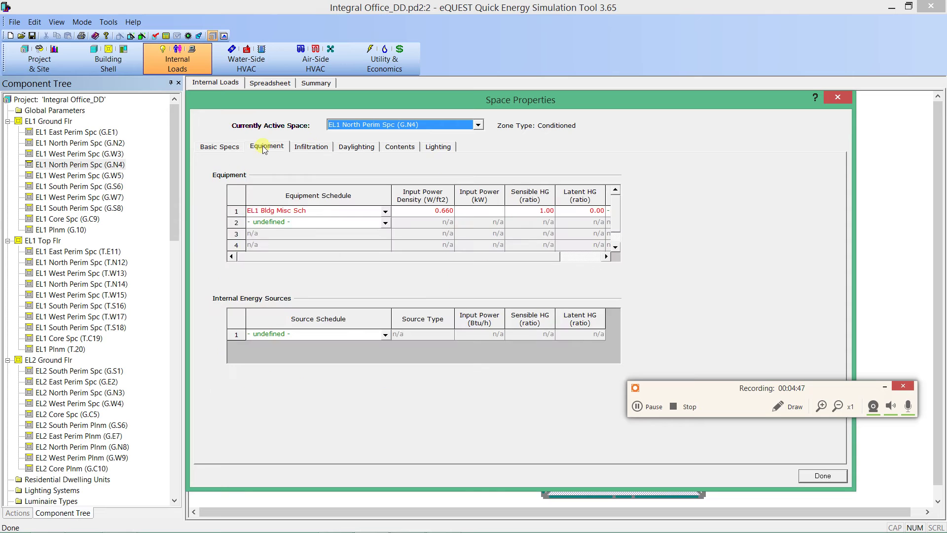
{"action": "left_click", "coordinate": [233, 148]}
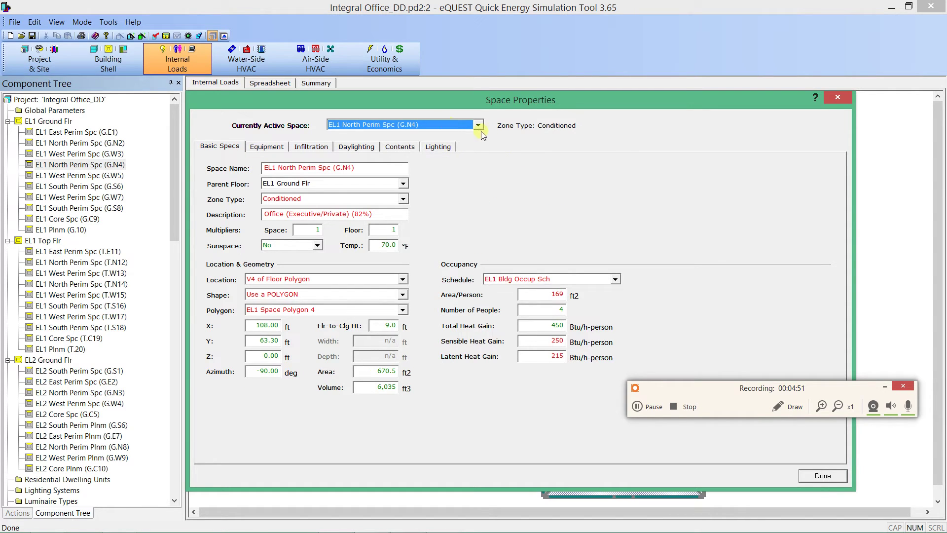
{"action": "left_click_drag", "start_coordinate": [733, 388], "coordinate": [689, 230]}
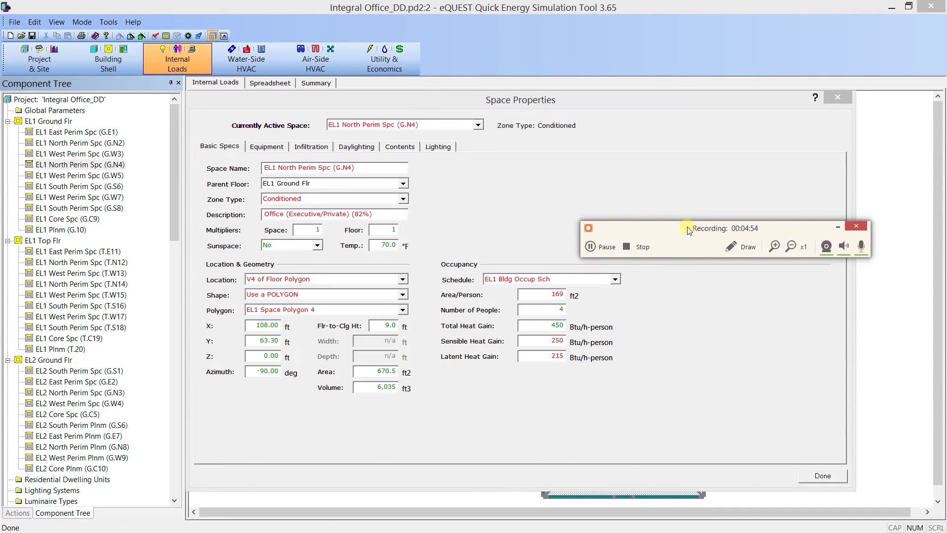
{"action": "left_click", "coordinate": [411, 124]}
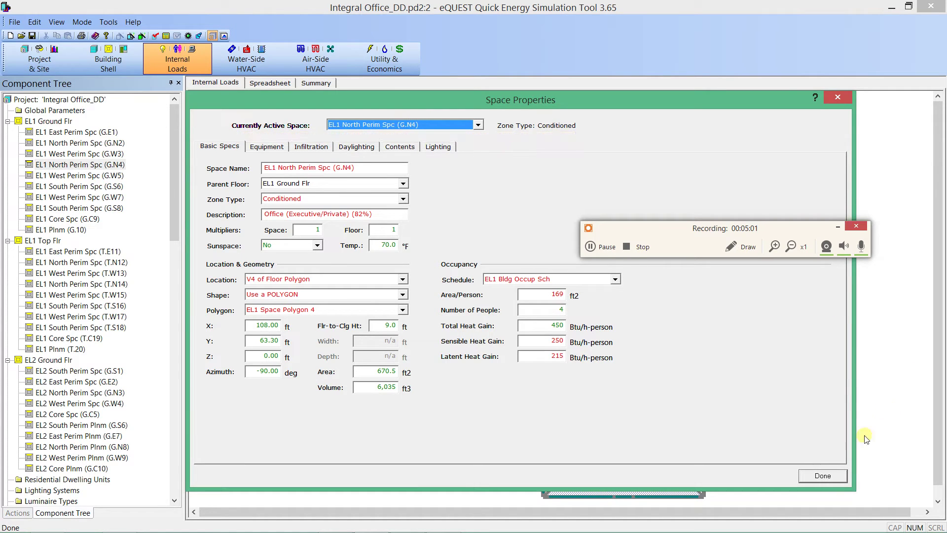
{"action": "left_click", "coordinate": [821, 475]}
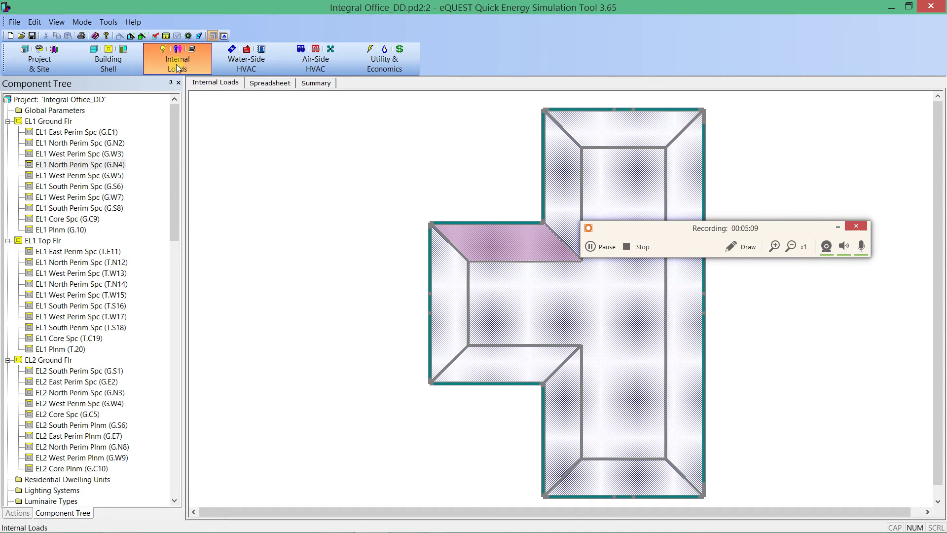
Step: In the Air-Side HVAC module, open EL1 East Perim Zn (G.E1) zone parameters showing 75.0/72.0 °F design temperatures
{"action": "left_click", "coordinate": [316, 59]}
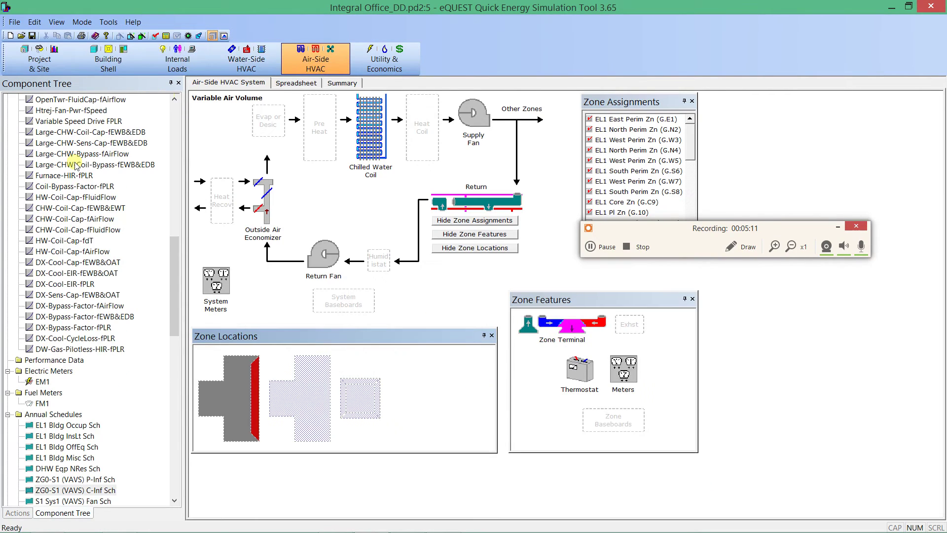
{"action": "left_click", "coordinate": [174, 117]}
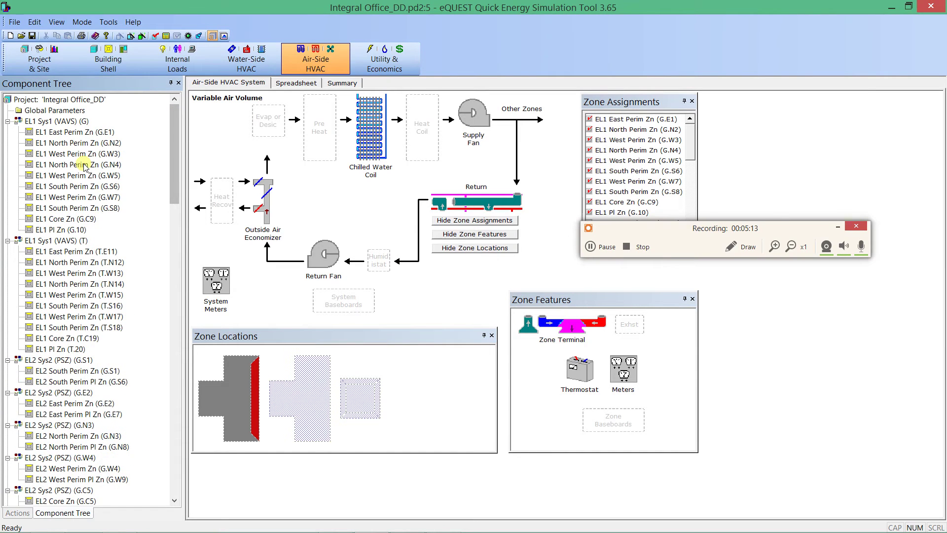
{"action": "double_click", "coordinate": [68, 133]}
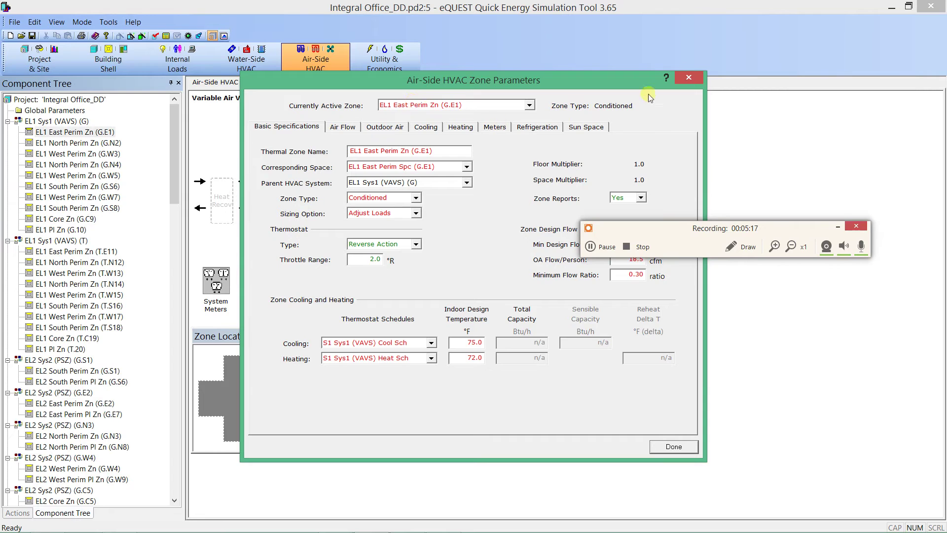
Step: Review zone parameters from EL1 North Perim Zn (G.N4) through G.S8, then close the dialog
{"action": "left_click", "coordinate": [477, 105]}
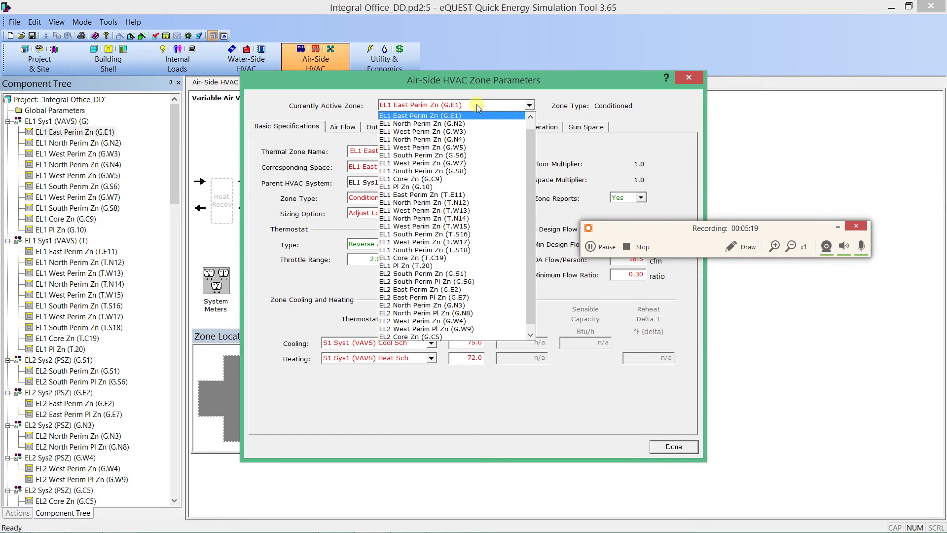
{"action": "left_click", "coordinate": [446, 139]}
{"action": "key", "text": "Down"}
{"action": "key", "text": "Down"}
{"action": "key", "text": "Down"}
{"action": "key", "text": "Down"}
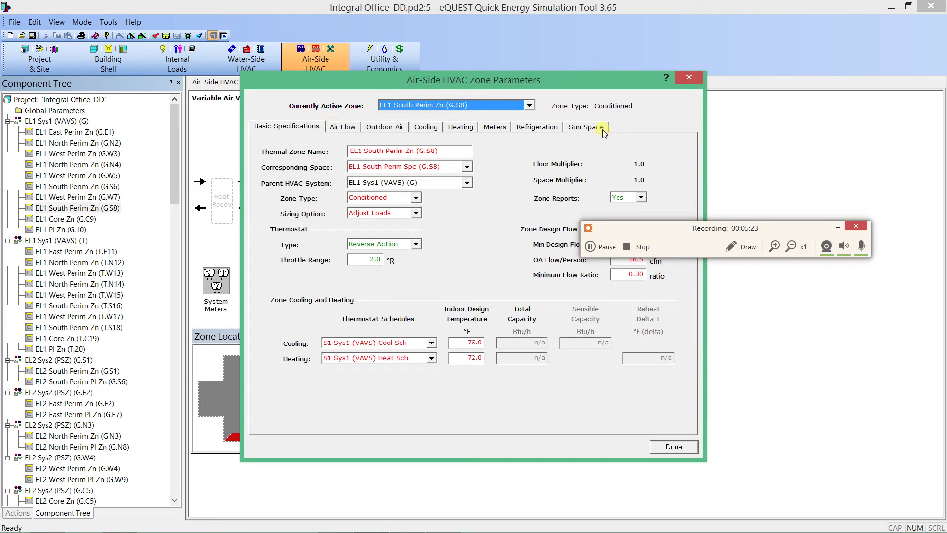
{"action": "left_click", "coordinate": [689, 451]}
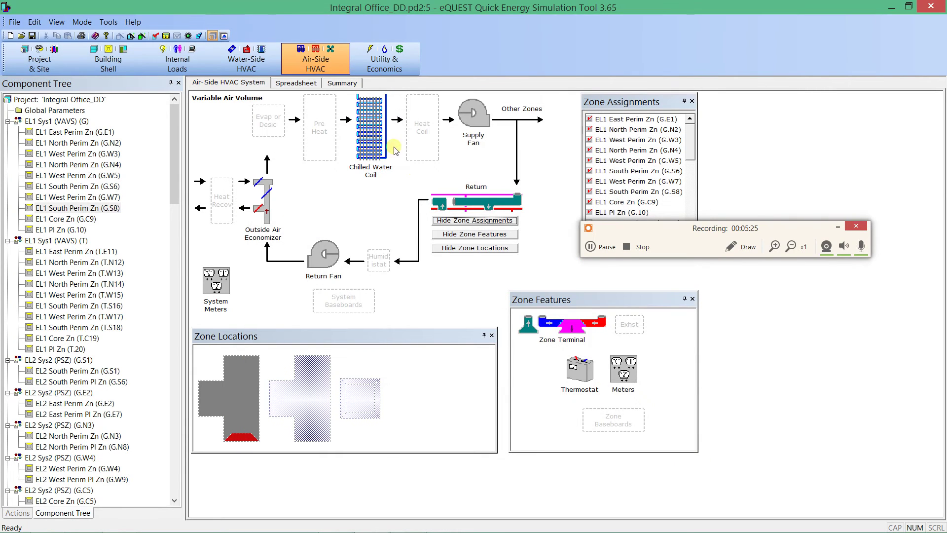
Step: Review Chiller1's properties and the chiller spreadsheet in Water-Side HVAC, then return to Internal Loads
{"action": "left_click", "coordinate": [249, 65]}
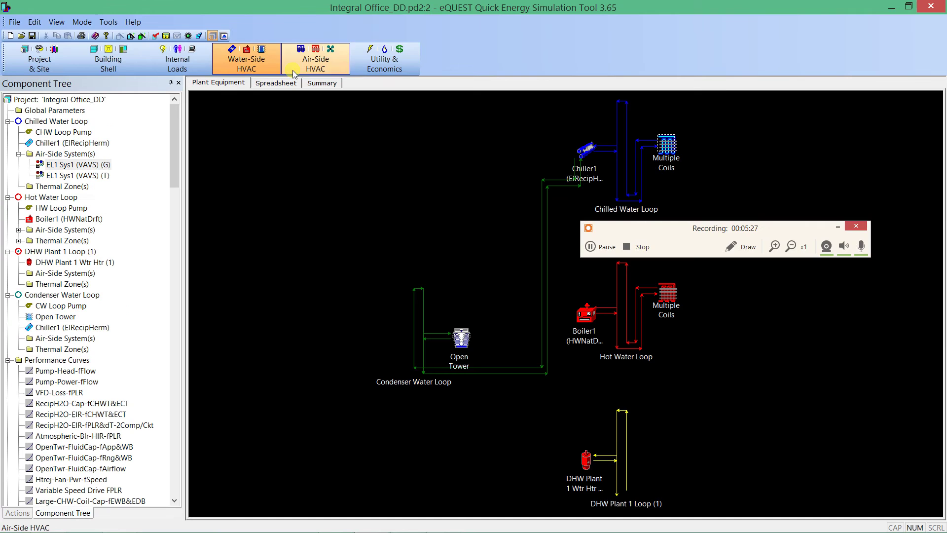
{"action": "left_click", "coordinate": [588, 148]}
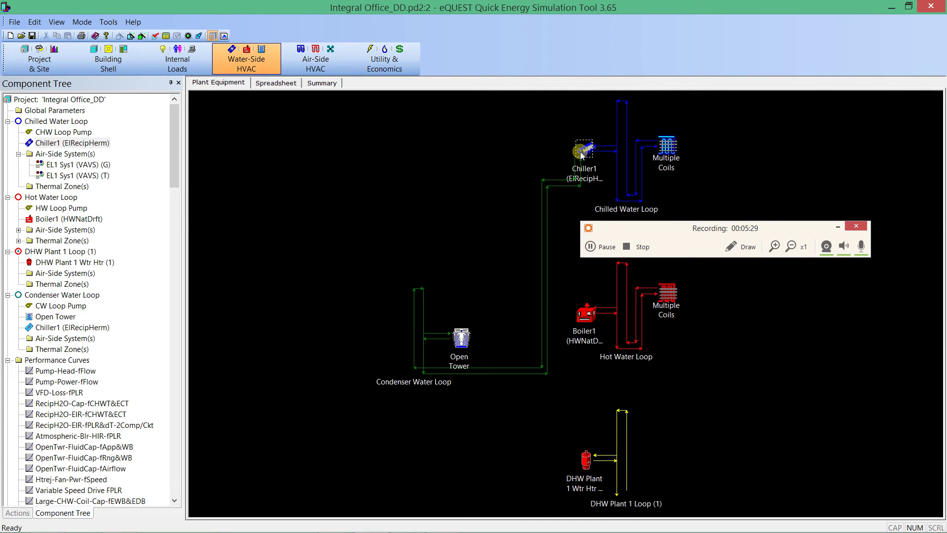
{"action": "double_click", "coordinate": [589, 149]}
{"action": "left_click", "coordinate": [460, 134]}
{"action": "left_click", "coordinate": [459, 132]}
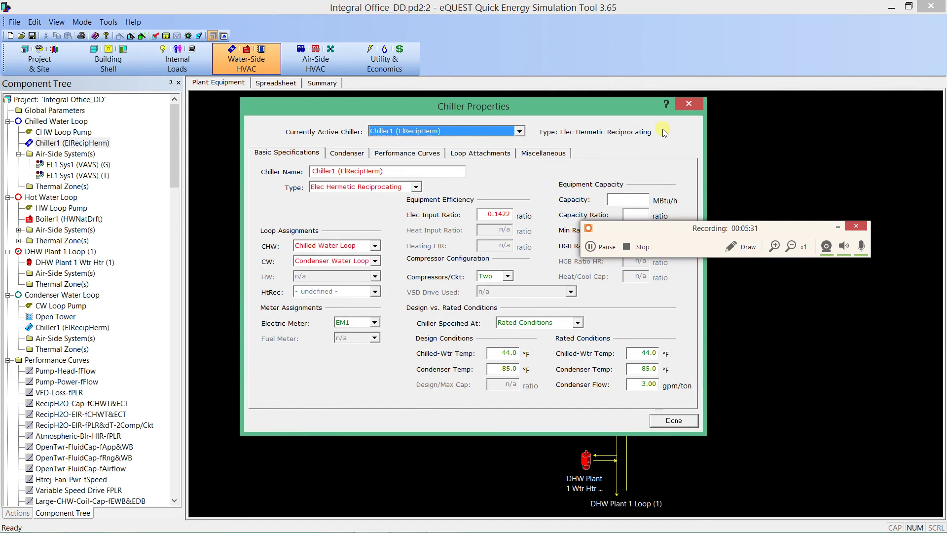
{"action": "left_click", "coordinate": [688, 104]}
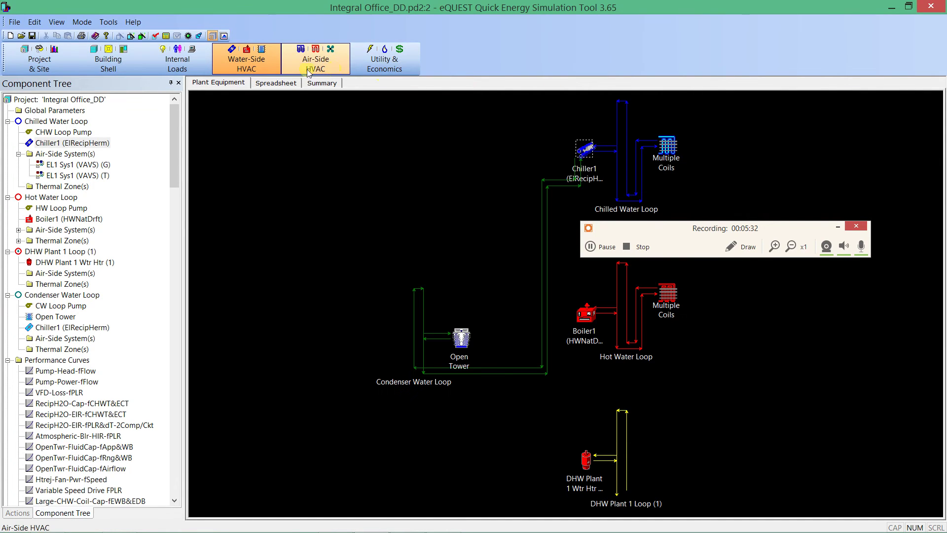
{"action": "left_click", "coordinate": [275, 84]}
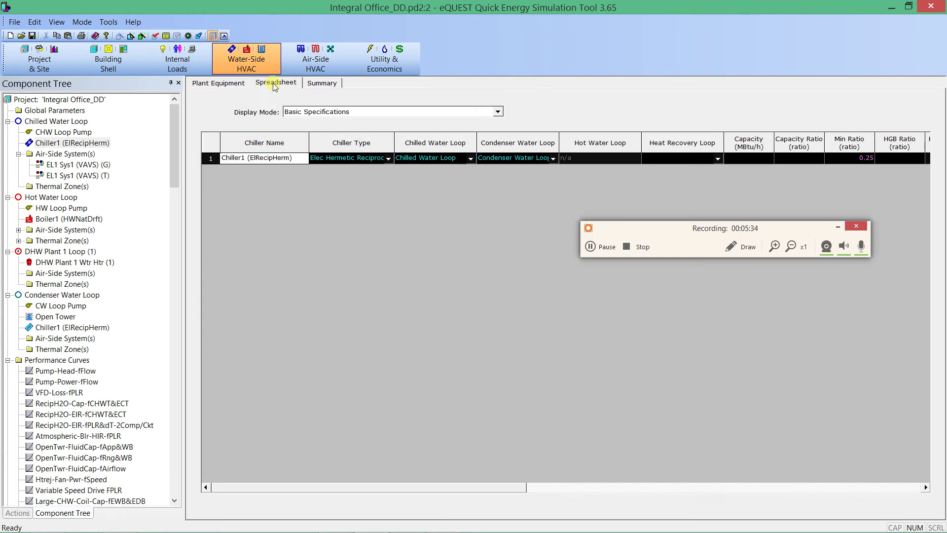
{"action": "left_click", "coordinate": [178, 59]}
Step: Show every space's general data in the Internal Loads spreadsheet and list its display modes
{"action": "left_click", "coordinate": [76, 144]}
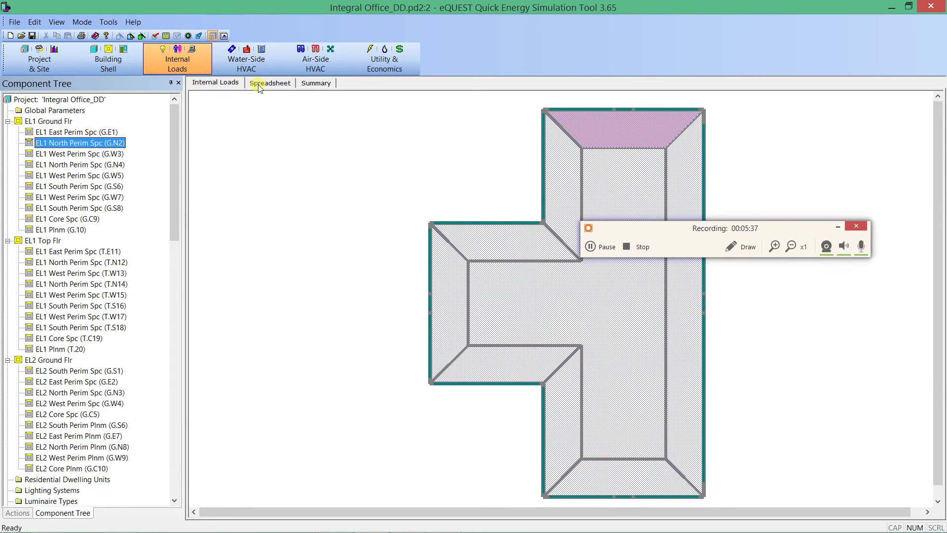
{"action": "left_click", "coordinate": [273, 86]}
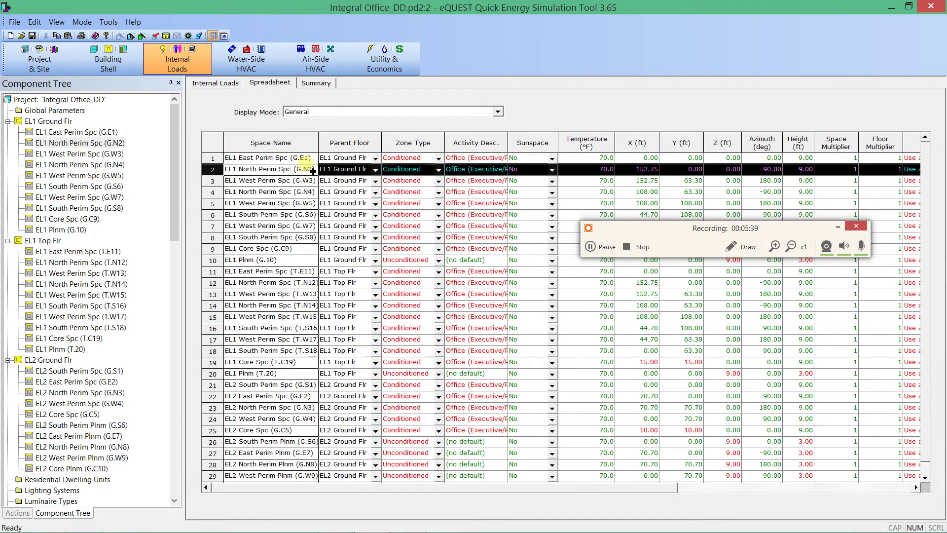
{"action": "left_click", "coordinate": [304, 159]}
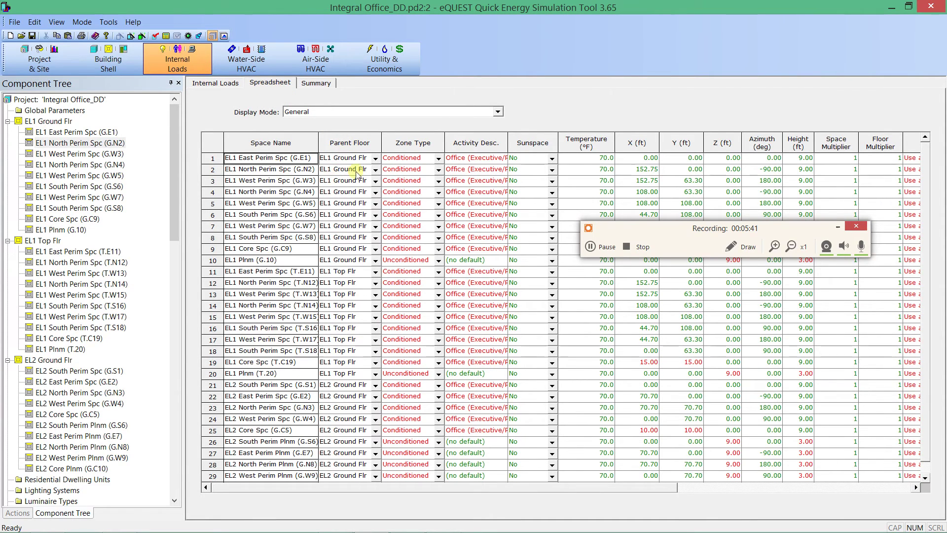
{"action": "left_click", "coordinate": [498, 113]}
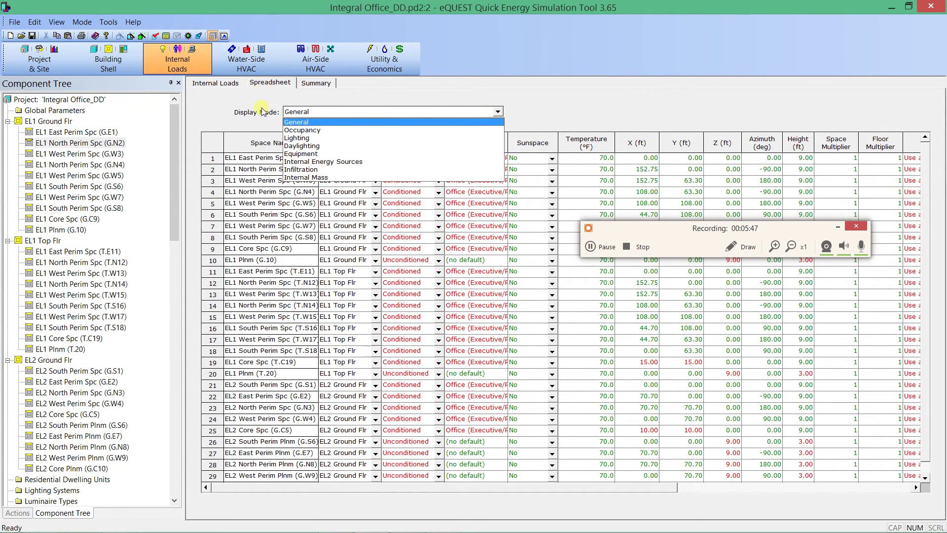
{"action": "left_click", "coordinate": [307, 130]}
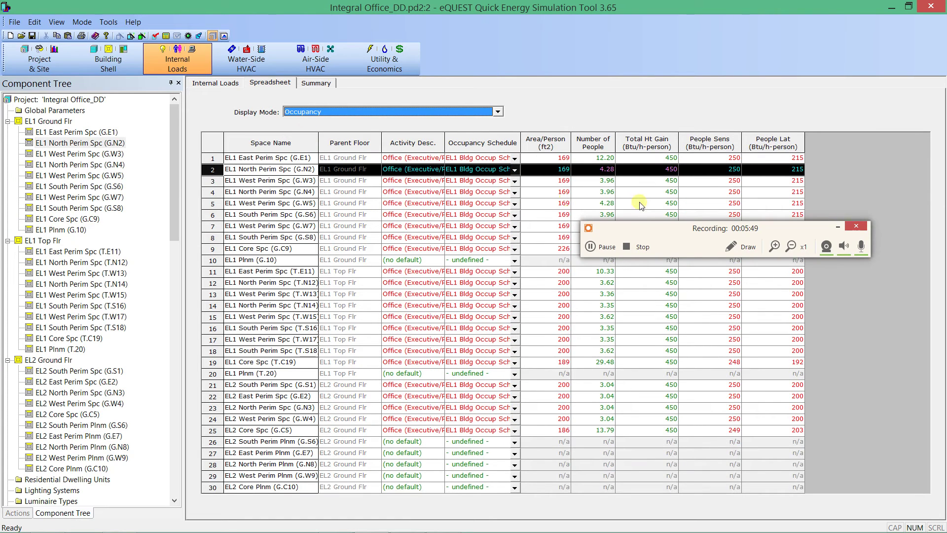
{"action": "left_click_drag", "start_coordinate": [646, 227], "coordinate": [713, 499]}
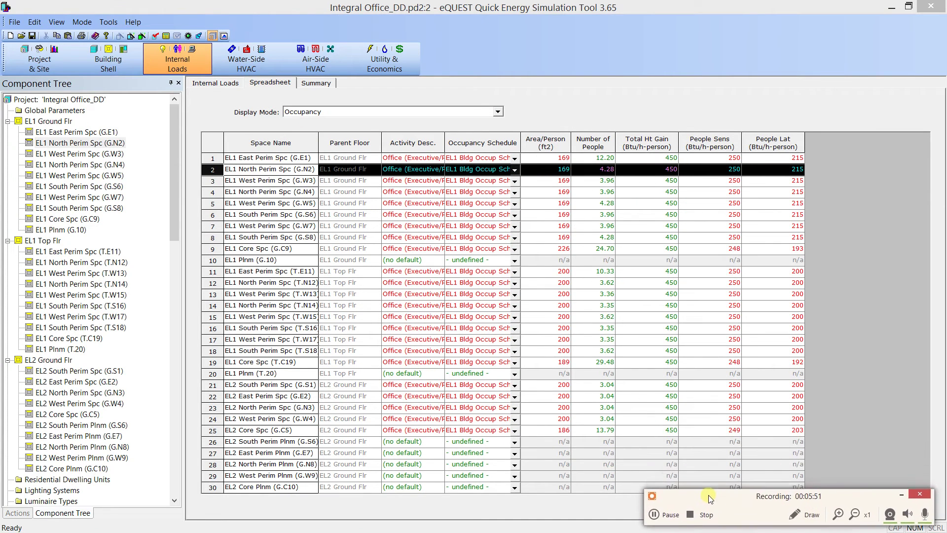
{"action": "left_click", "coordinate": [644, 181]}
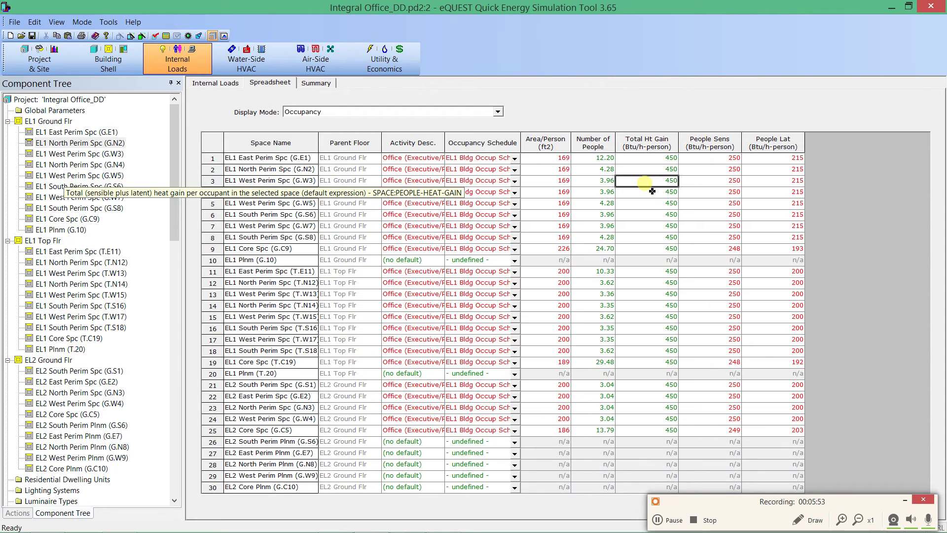
{"action": "left_click", "coordinate": [726, 159]}
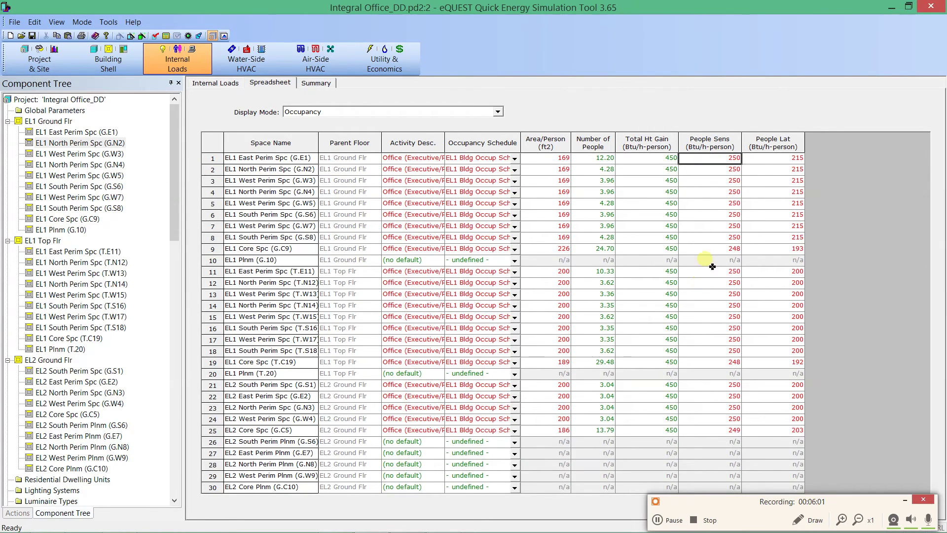
{"action": "left_click", "coordinate": [723, 283]}
{"action": "left_click", "coordinate": [726, 306]}
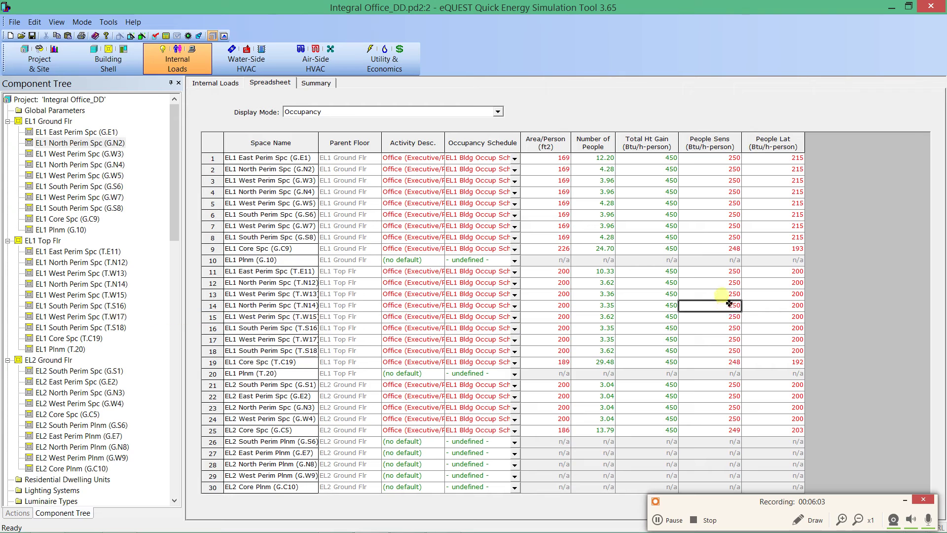
{"action": "left_click", "coordinate": [726, 294]}
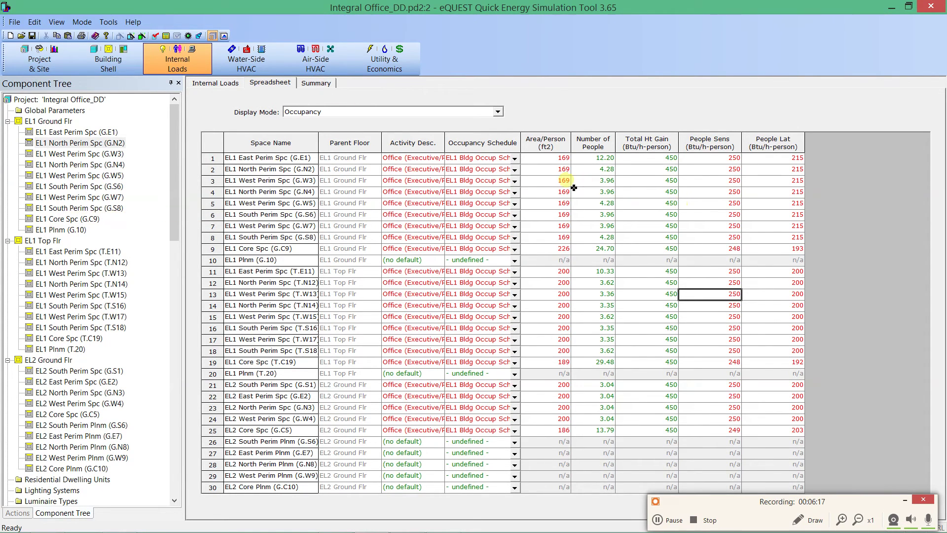
Step: Sort the Air-Side zone spreadsheet by space name, then reopen the Internal Loads spreadsheet in General mode
{"action": "left_click", "coordinate": [316, 59]}
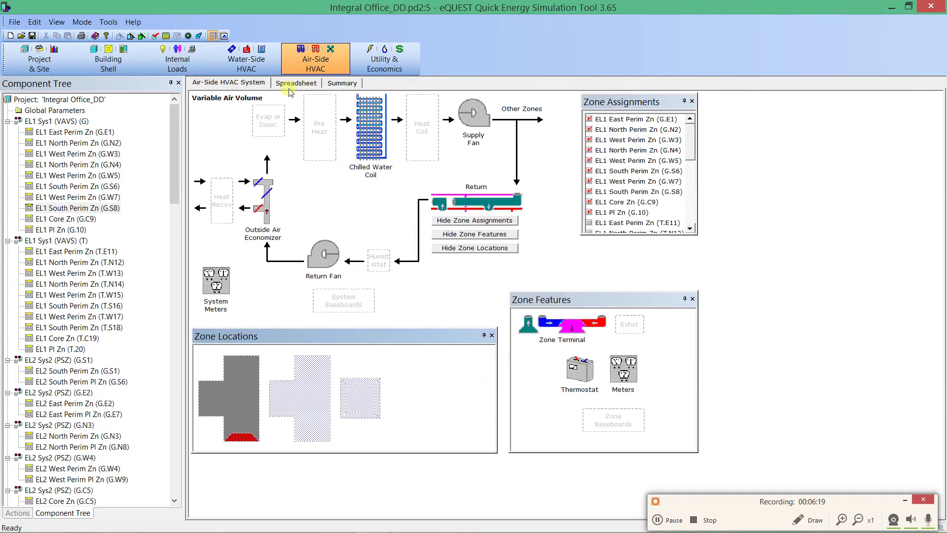
{"action": "left_click", "coordinate": [282, 84]}
{"action": "left_click", "coordinate": [78, 186]}
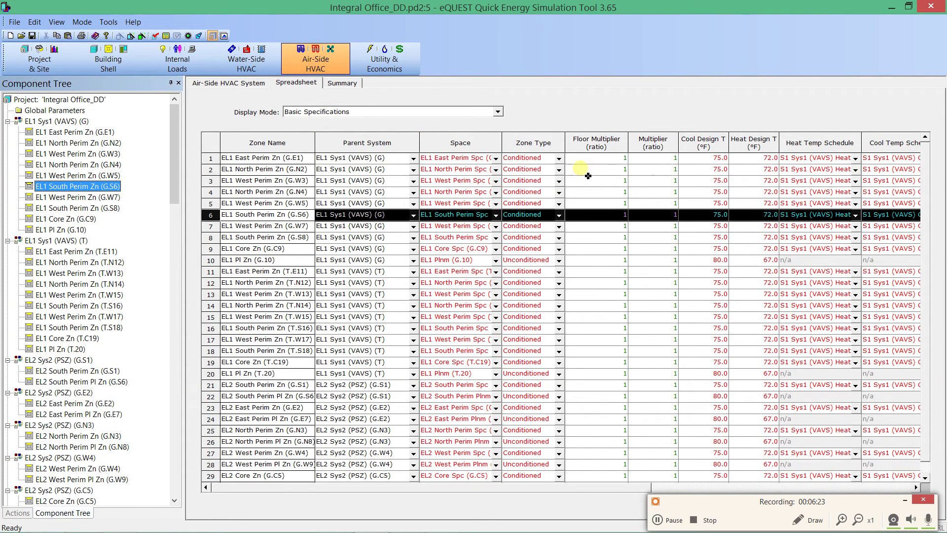
{"action": "left_click", "coordinate": [818, 146]}
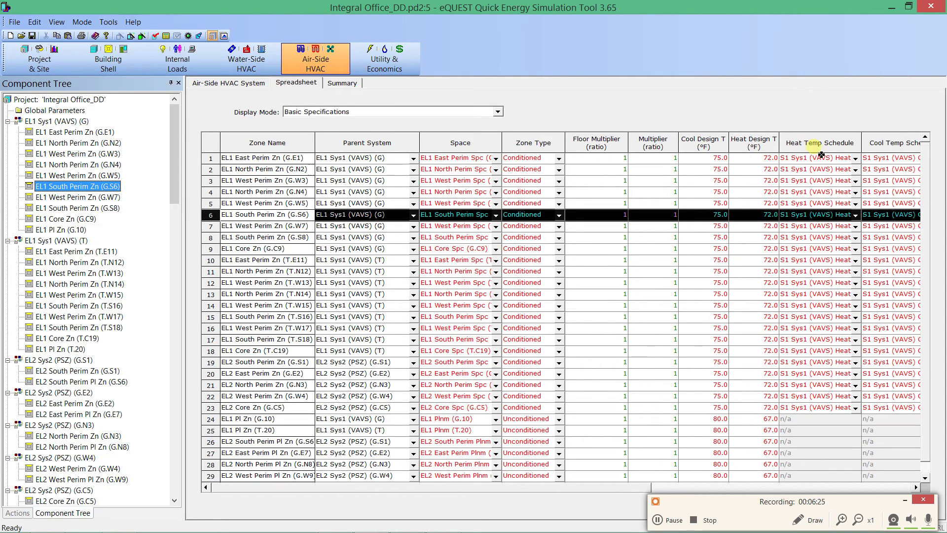
{"action": "left_click", "coordinate": [464, 147]}
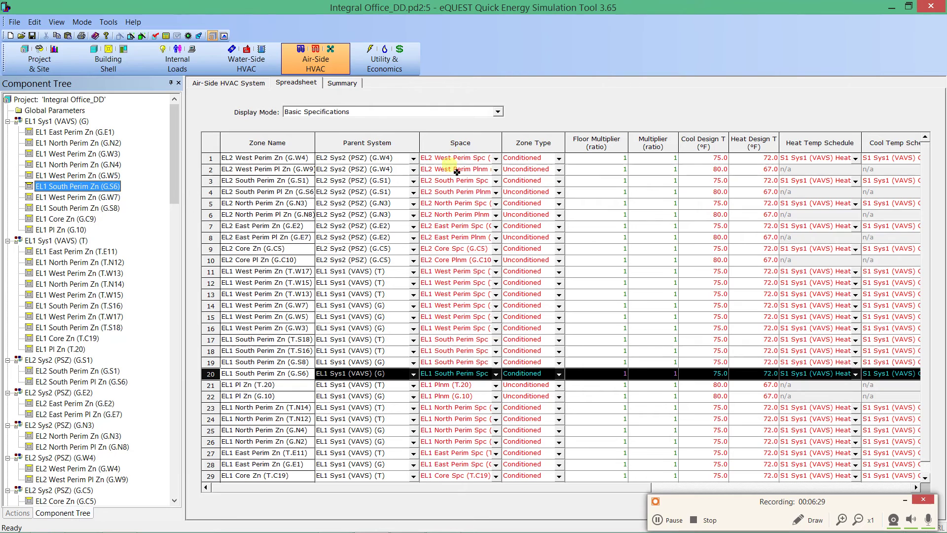
{"action": "left_click", "coordinate": [444, 148]}
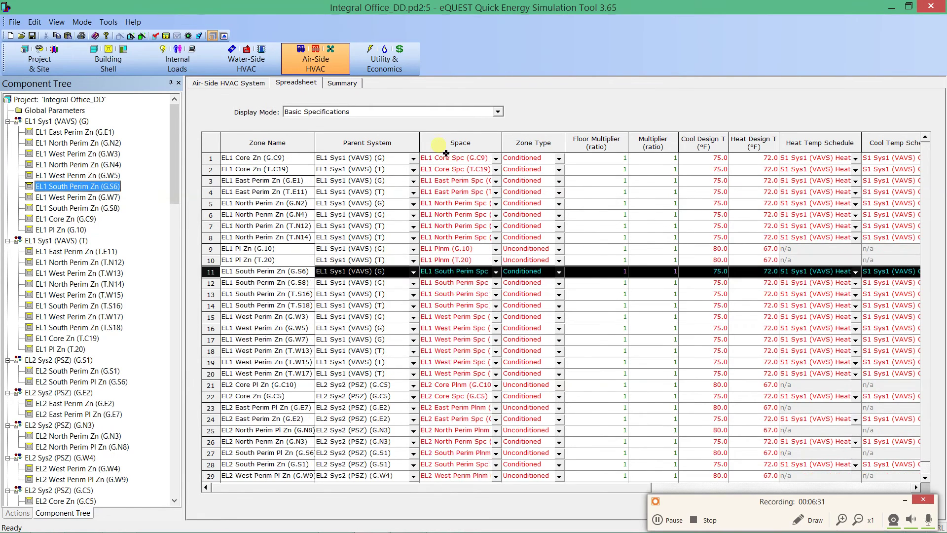
{"action": "left_click", "coordinate": [190, 63]}
{"action": "left_click", "coordinate": [271, 83]}
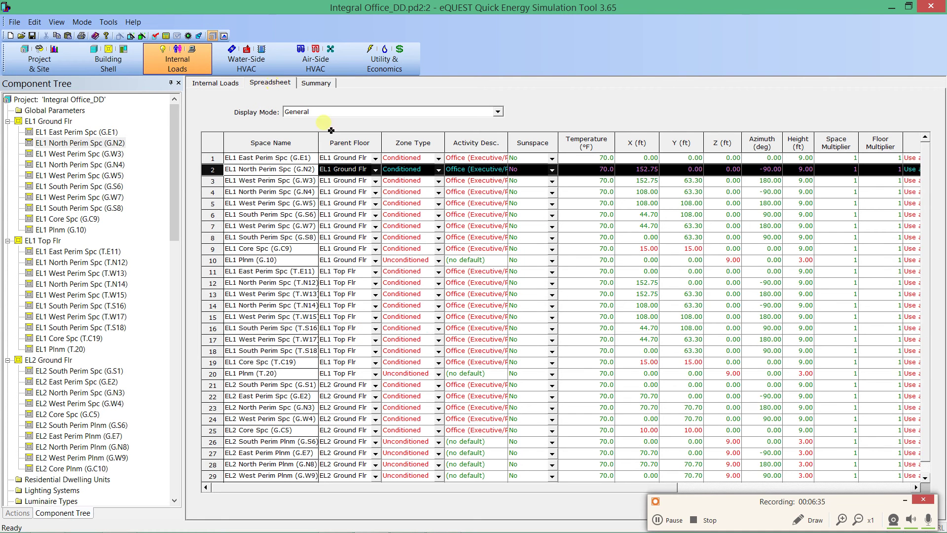
Step: Switch the spreadsheet to Occupancy mode and inspect Area/Person and People Sens values for rows 2–7
{"action": "left_click", "coordinate": [413, 110]}
{"action": "left_click", "coordinate": [341, 130]}
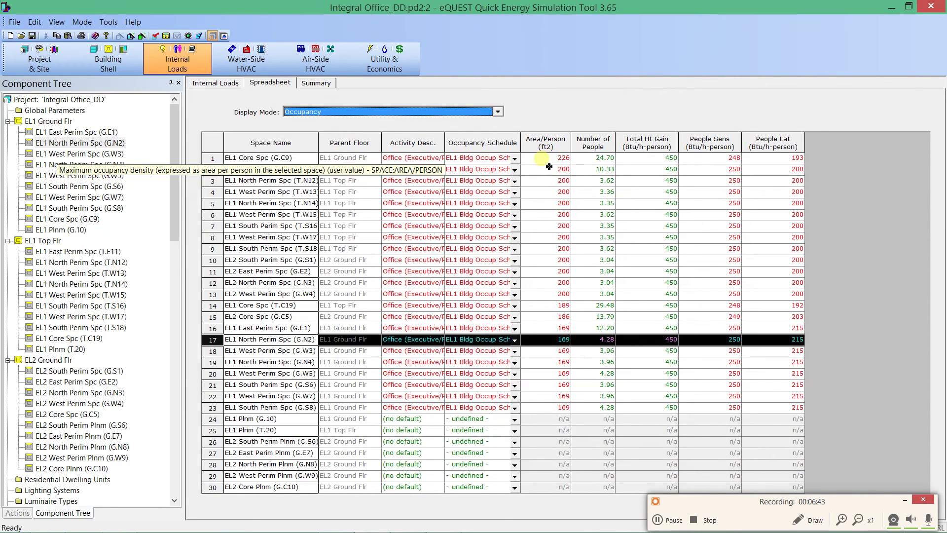
{"action": "left_click", "coordinate": [549, 158]}
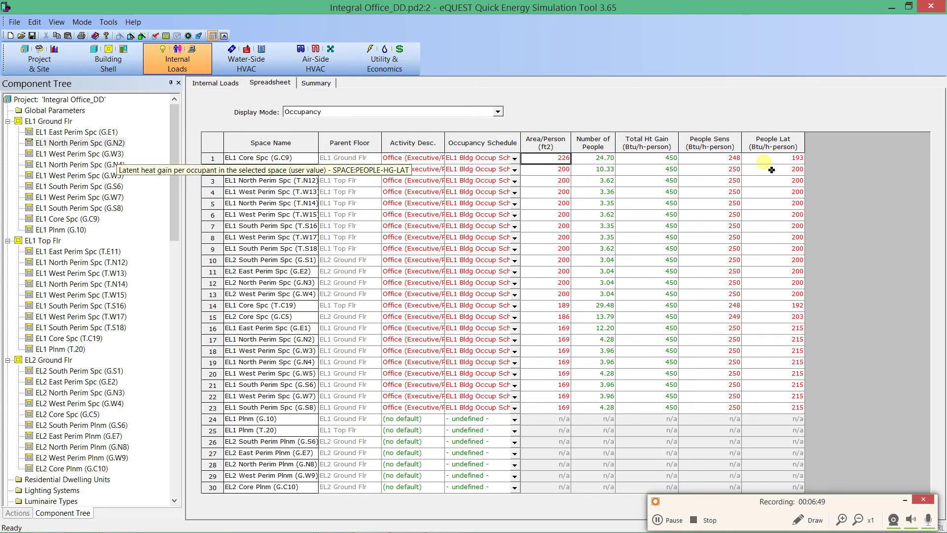
{"action": "left_click", "coordinate": [710, 169]}
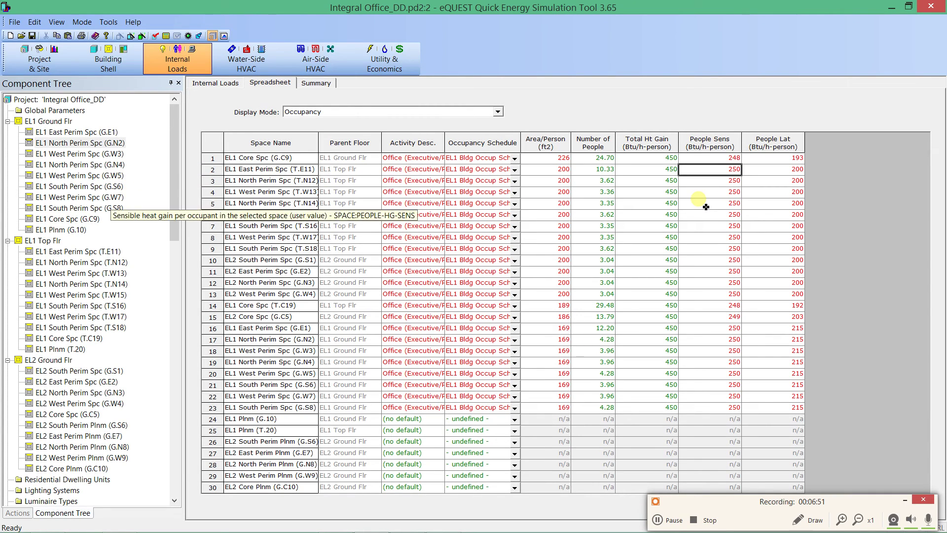
{"action": "left_click_drag", "start_coordinate": [710, 170], "coordinate": [712, 222]}
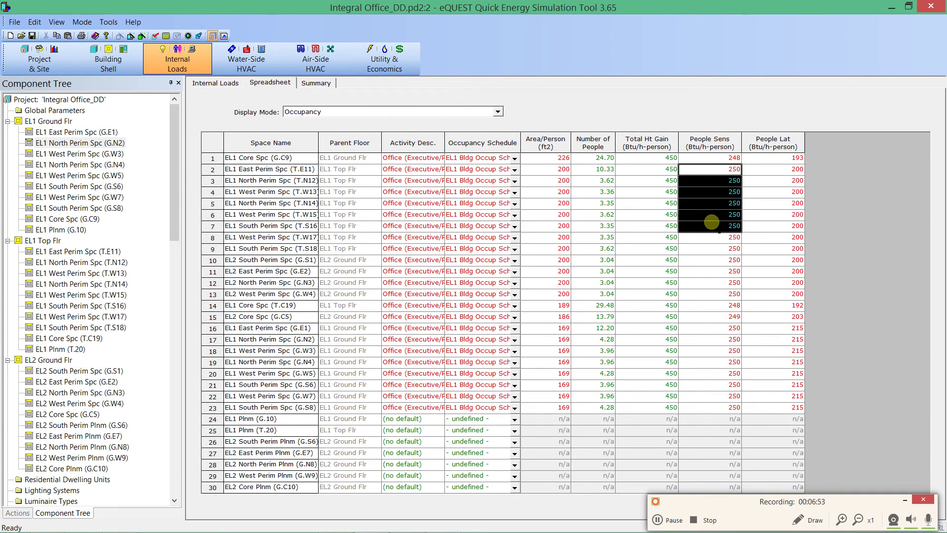
{"action": "left_click", "coordinate": [712, 223]}
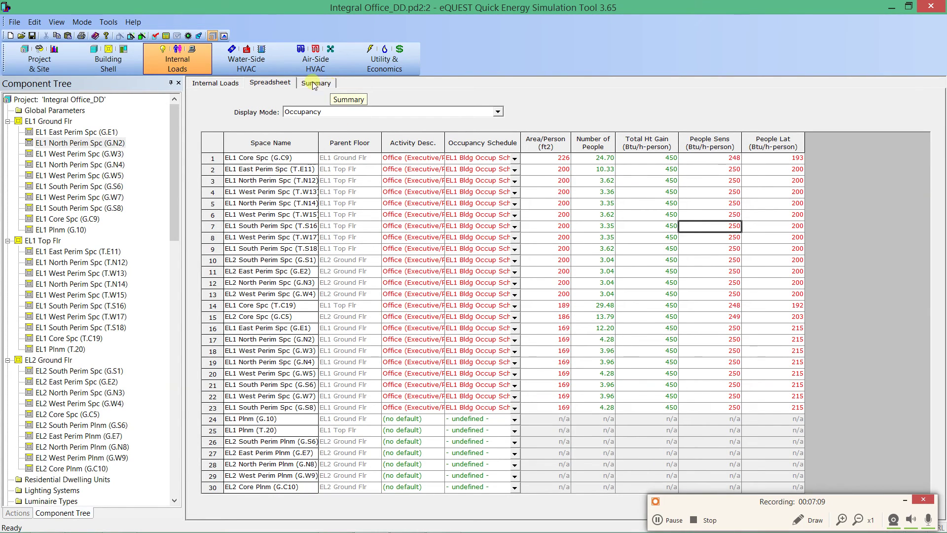
Step: View the Internal Loads summary, then the EL1 Sys1 (VAVS) Air-Side summary: 14,543 cfm, 42 cooling tons
{"action": "left_click", "coordinate": [217, 82]}
{"action": "left_click", "coordinate": [321, 86]}
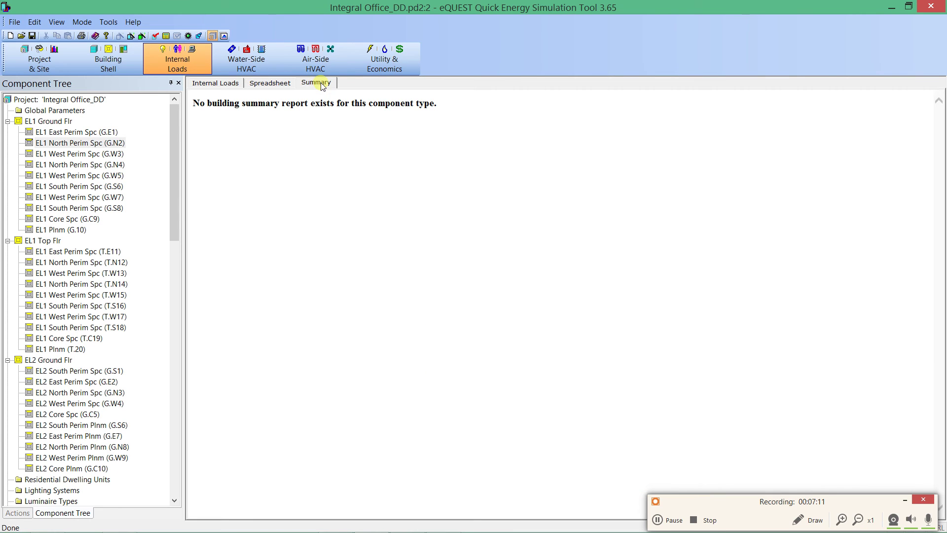
{"action": "left_click", "coordinate": [314, 58]}
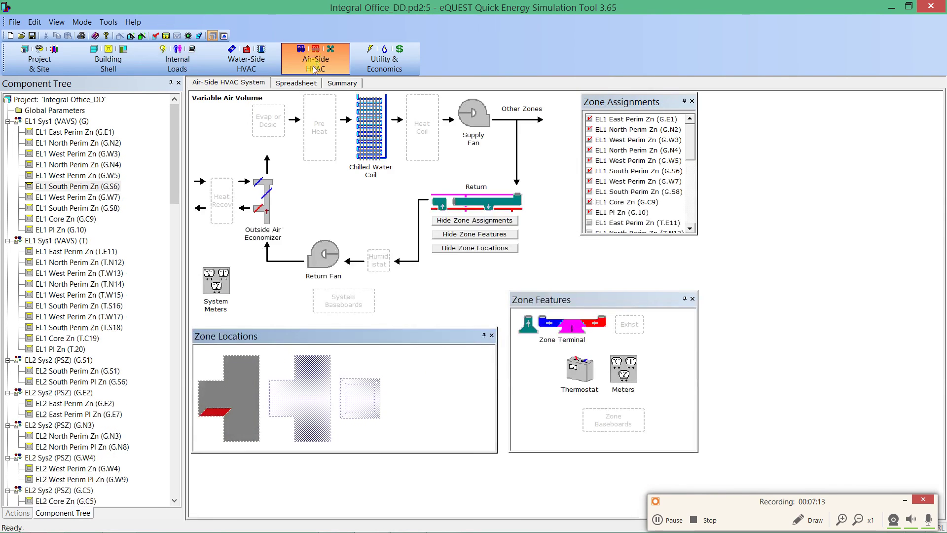
{"action": "left_click", "coordinate": [344, 83]}
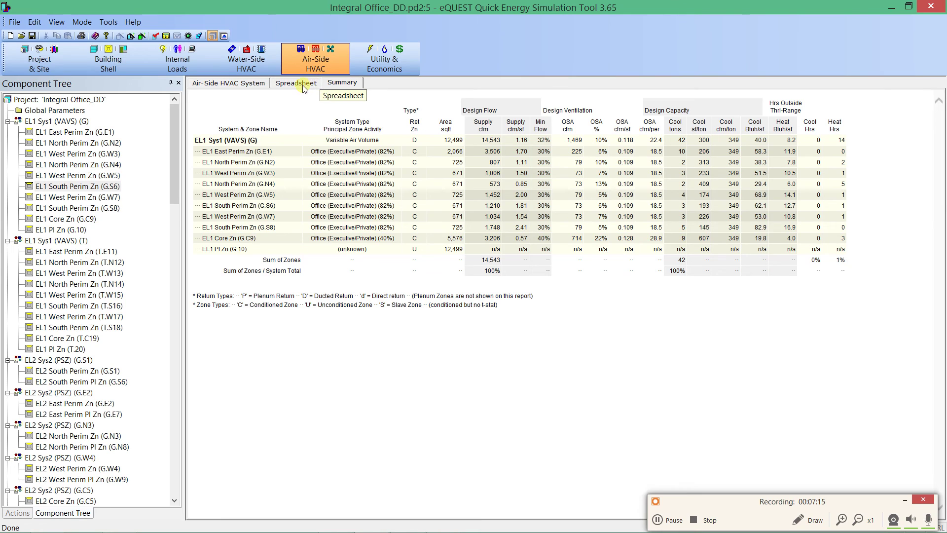
{"action": "left_click", "coordinate": [69, 134]}
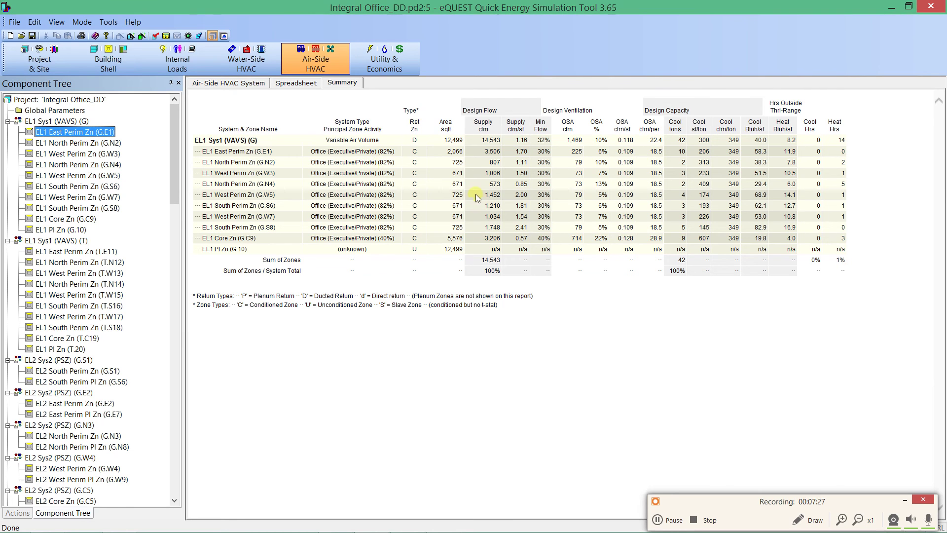
Step: Cycle through Building Shell, Project & Site and Internal Loads, ending on the Internal Loads floor plan
{"action": "left_click", "coordinate": [130, 55]}
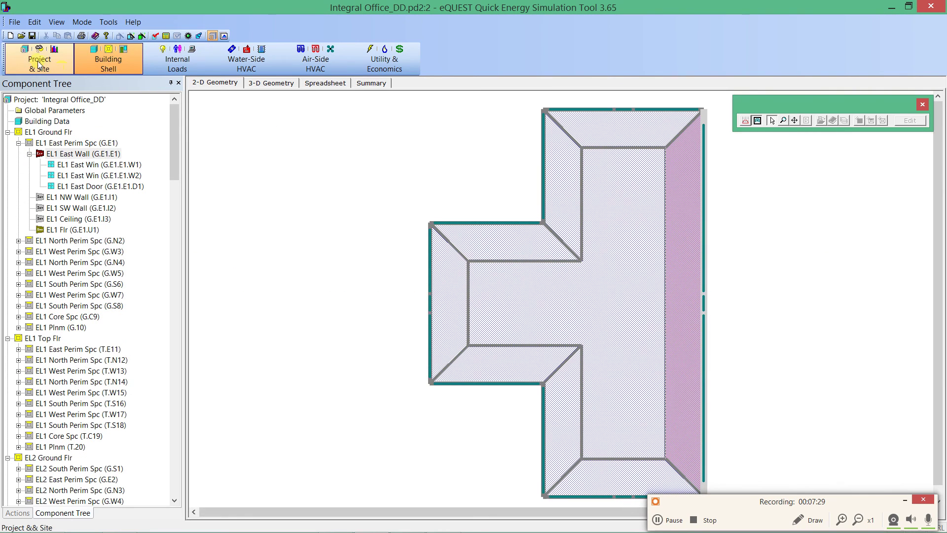
{"action": "left_click", "coordinate": [38, 64]}
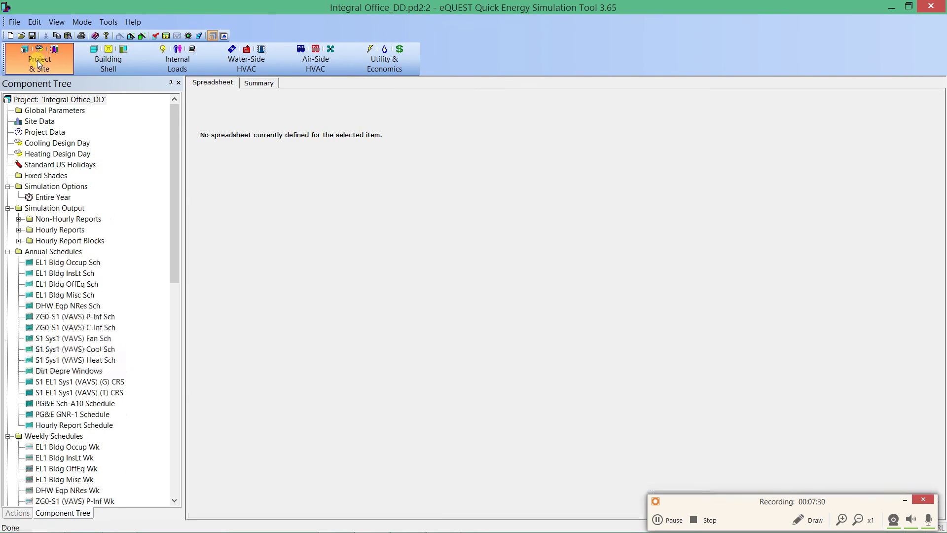
{"action": "left_click", "coordinate": [170, 69]}
{"action": "left_click", "coordinate": [129, 56]}
{"action": "left_click", "coordinate": [163, 49]}
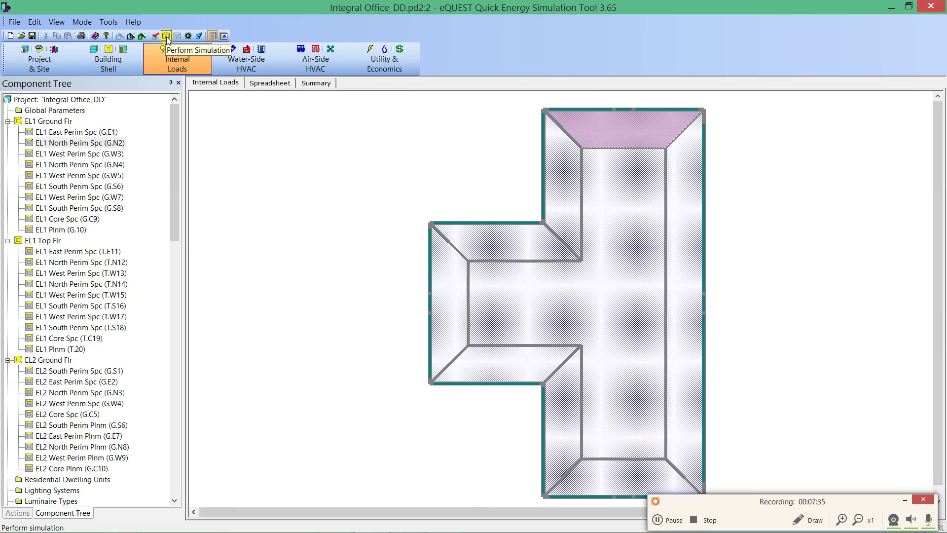
Step: Save the project and run the energy simulation via Tools > Perform Simulation
{"action": "left_click", "coordinate": [110, 22]}
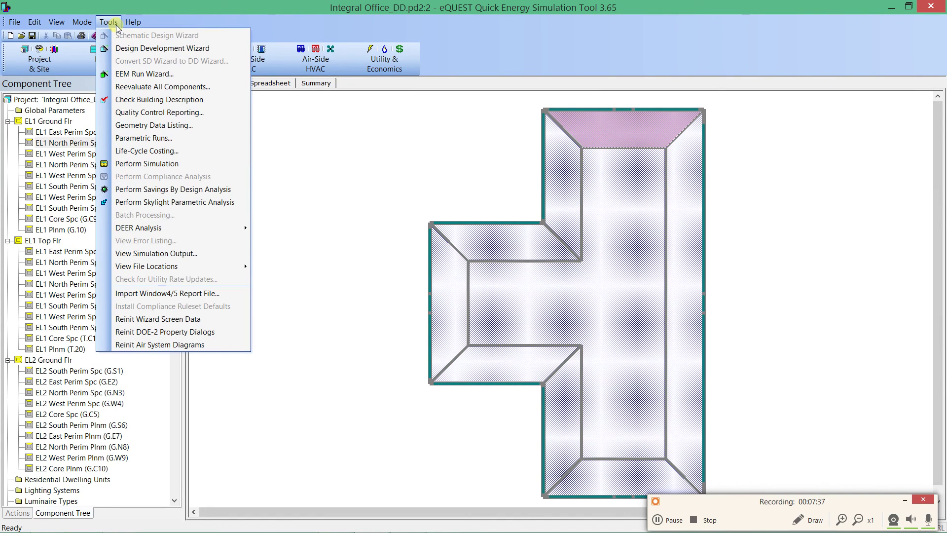
{"action": "left_click", "coordinate": [173, 164]}
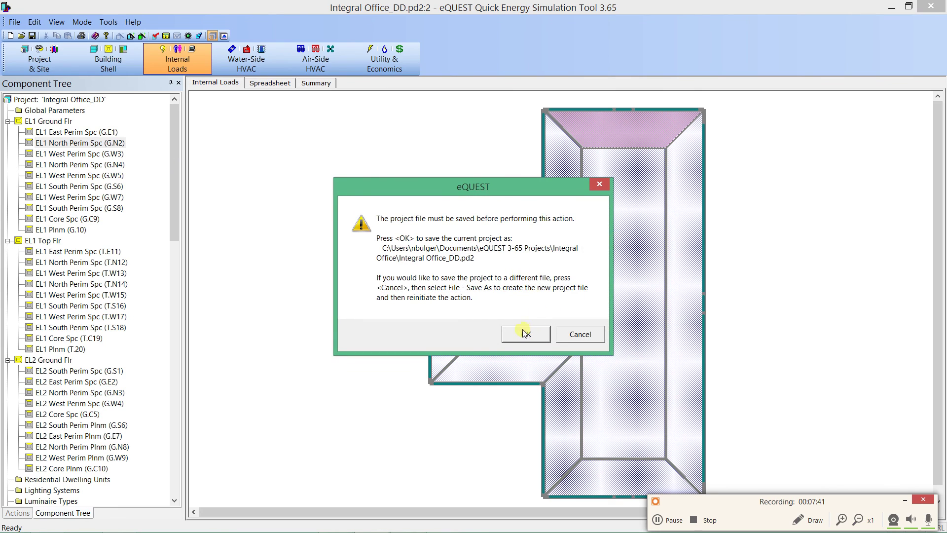
{"action": "left_click", "coordinate": [527, 334]}
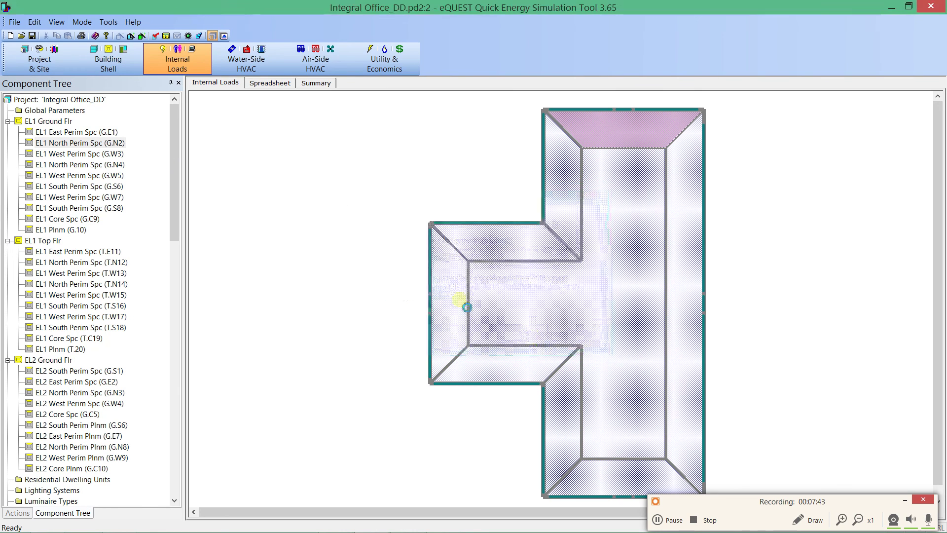